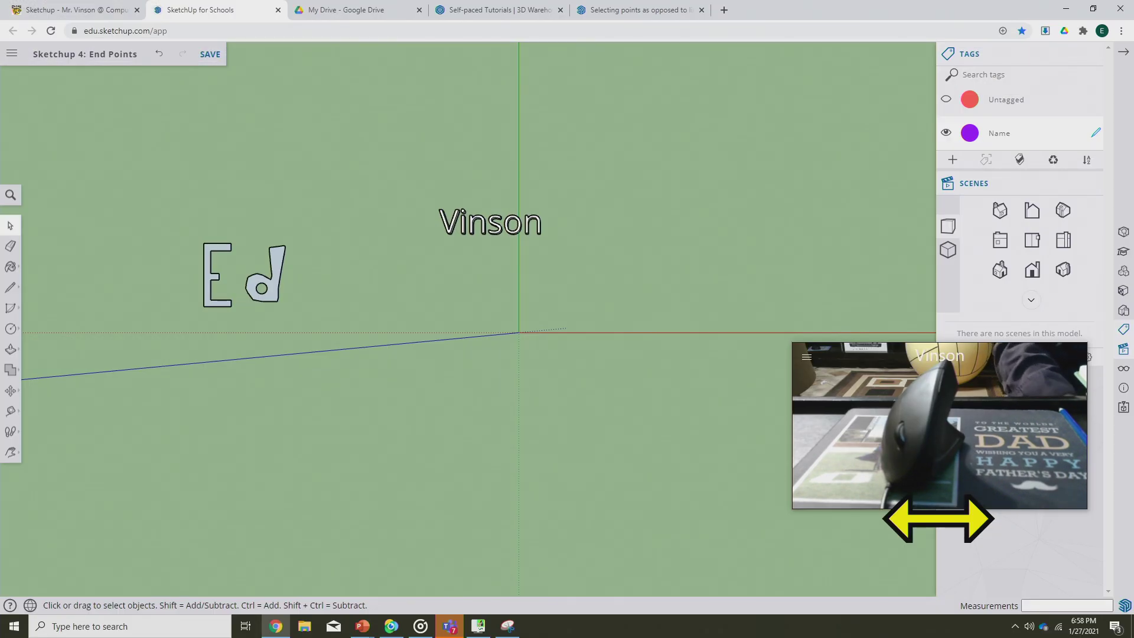
Save the 'Sketchup 4: End Points' model with the Ed and Vinson lettering.
key("ctrl+s")
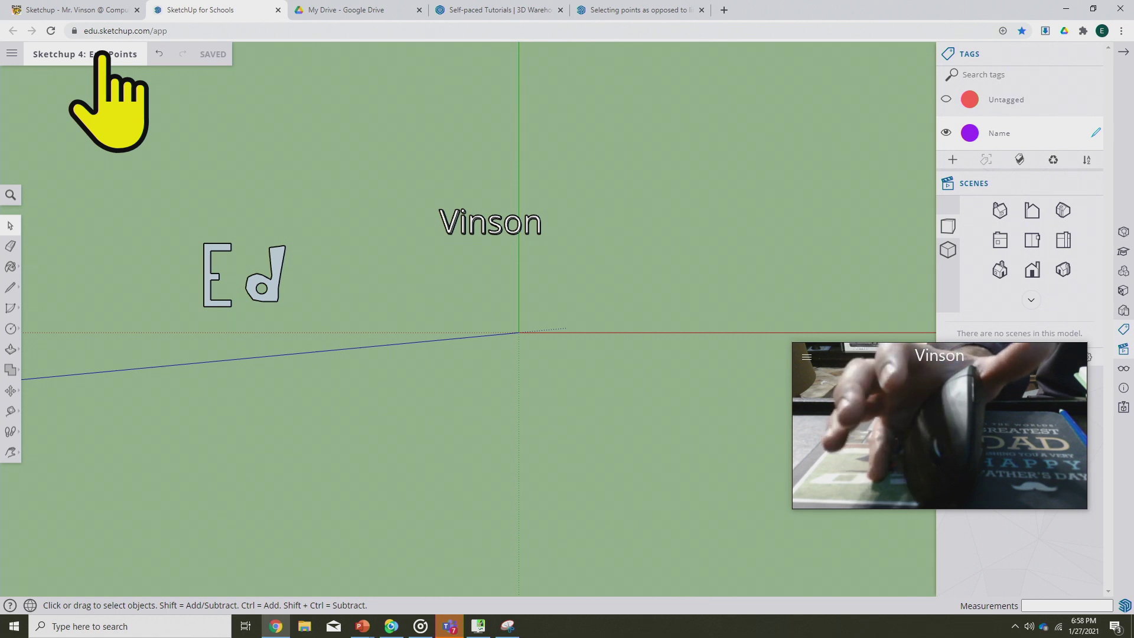
left_click(12, 54)
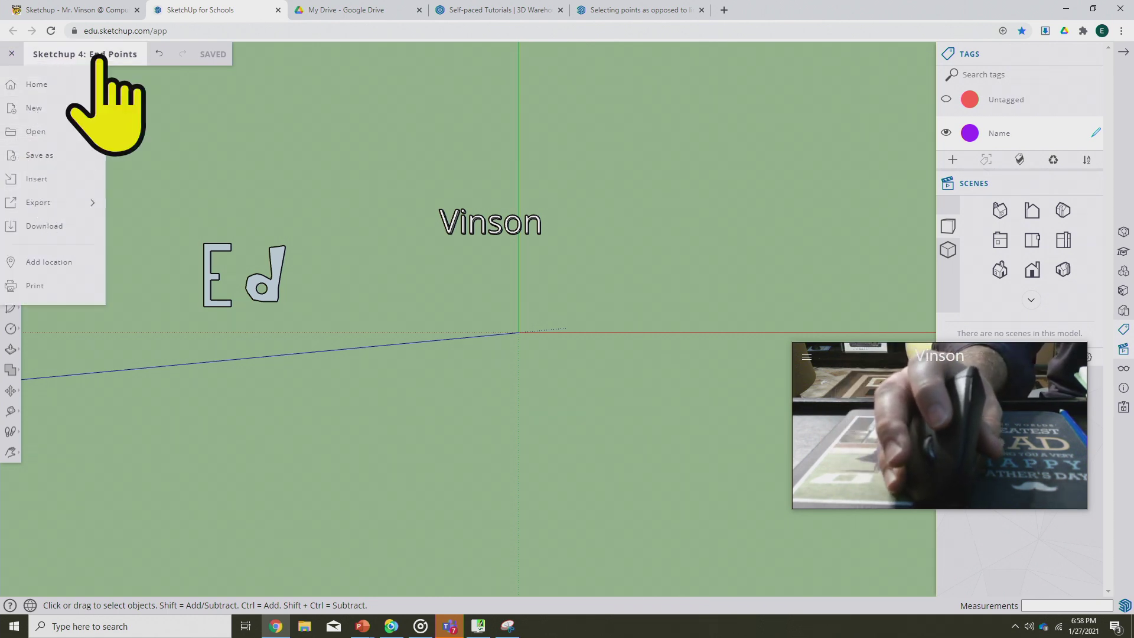
left_click(265, 138)
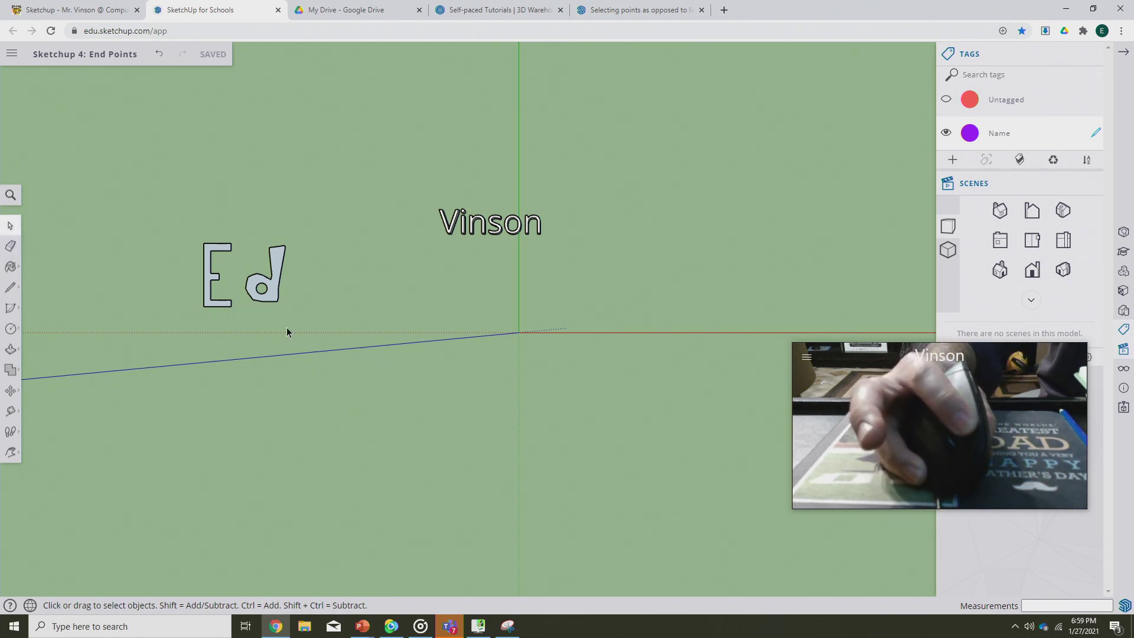
Copy both Ed letters and paste the duplicate below the original, beneath the red axis.
left_click_drag(287, 331, 178, 238)
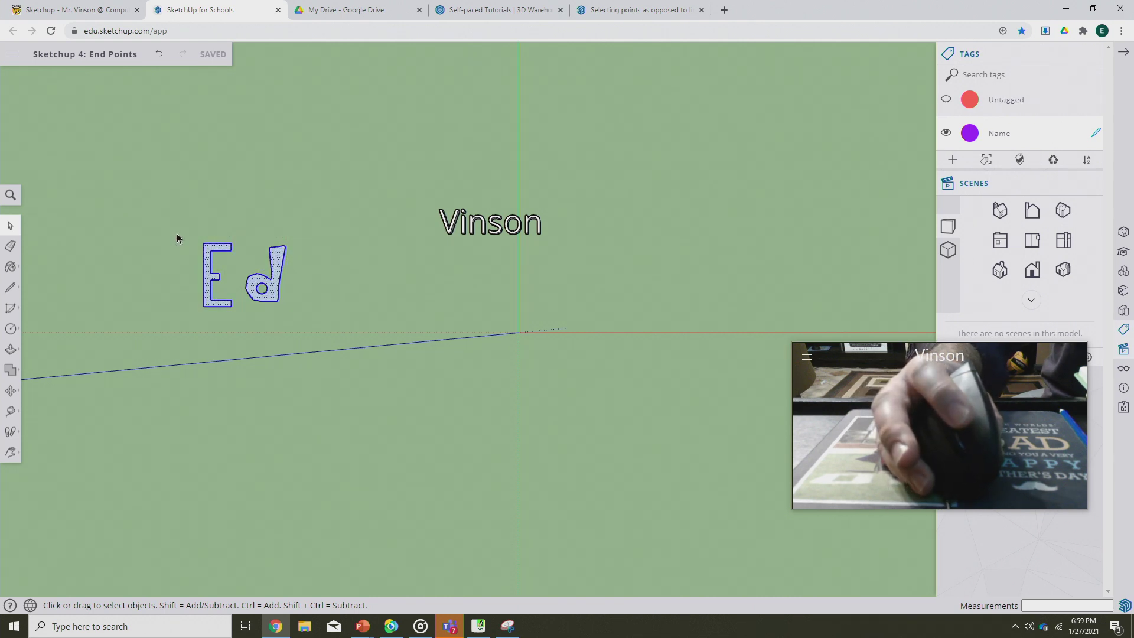
left_click(241, 260)
key("m")
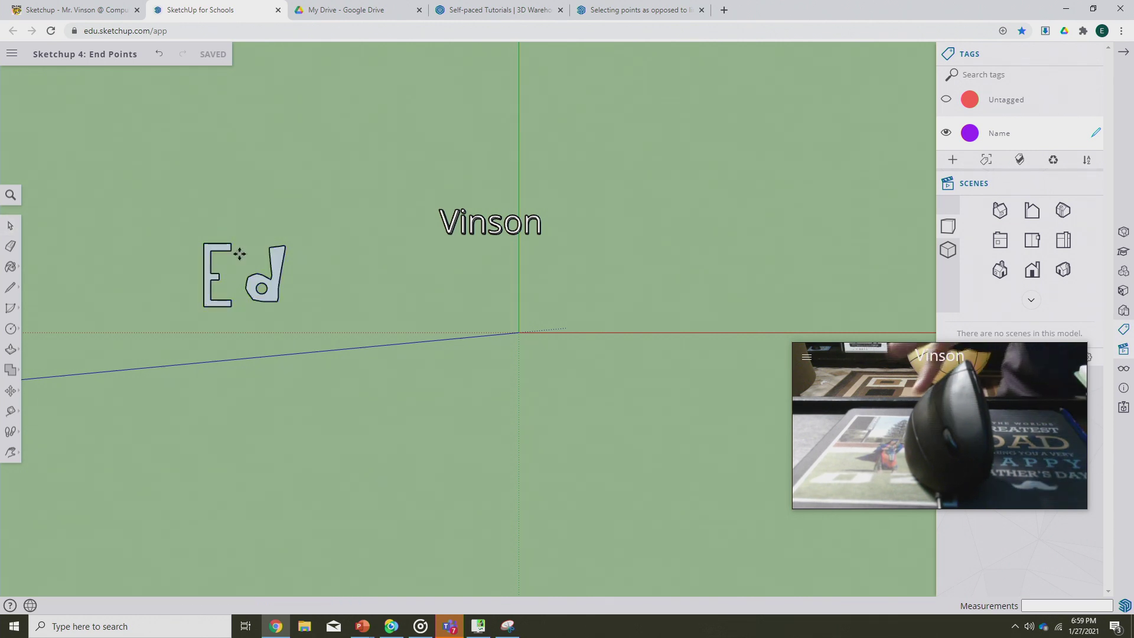
key("ctrl+v")
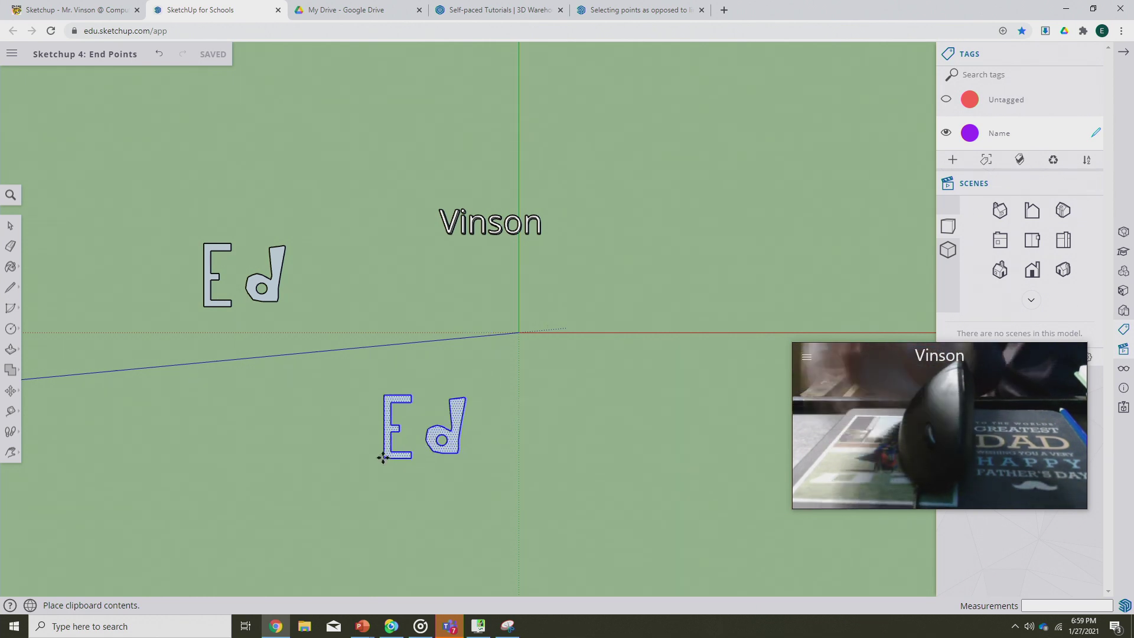
left_click(343, 437)
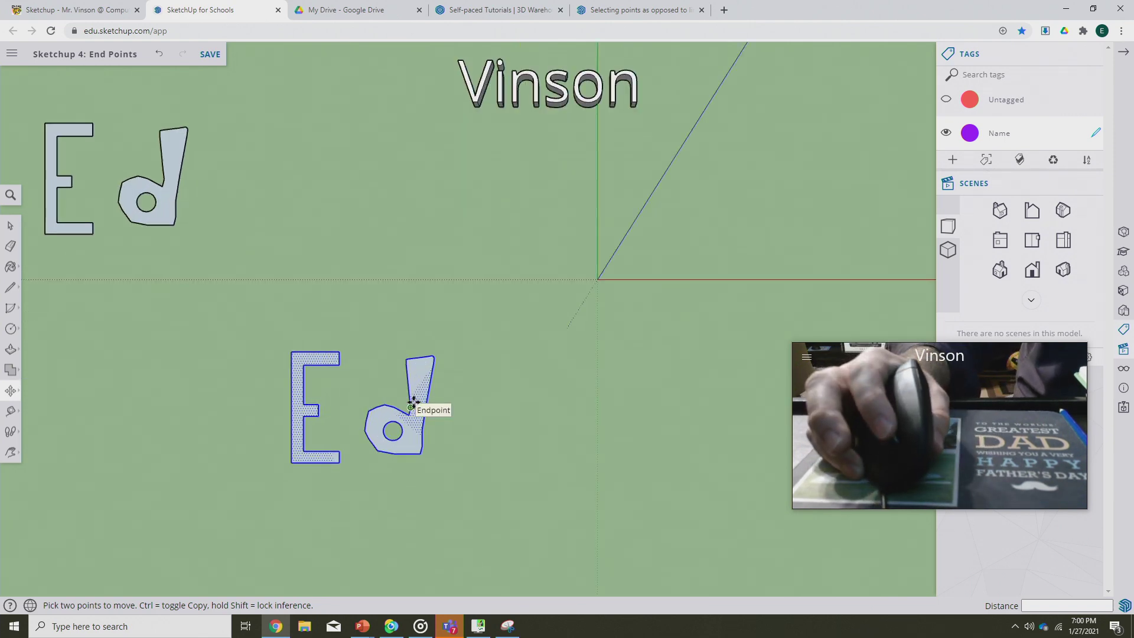
scroll(412, 405, "down", 5)
scroll(410, 407, "up", 6)
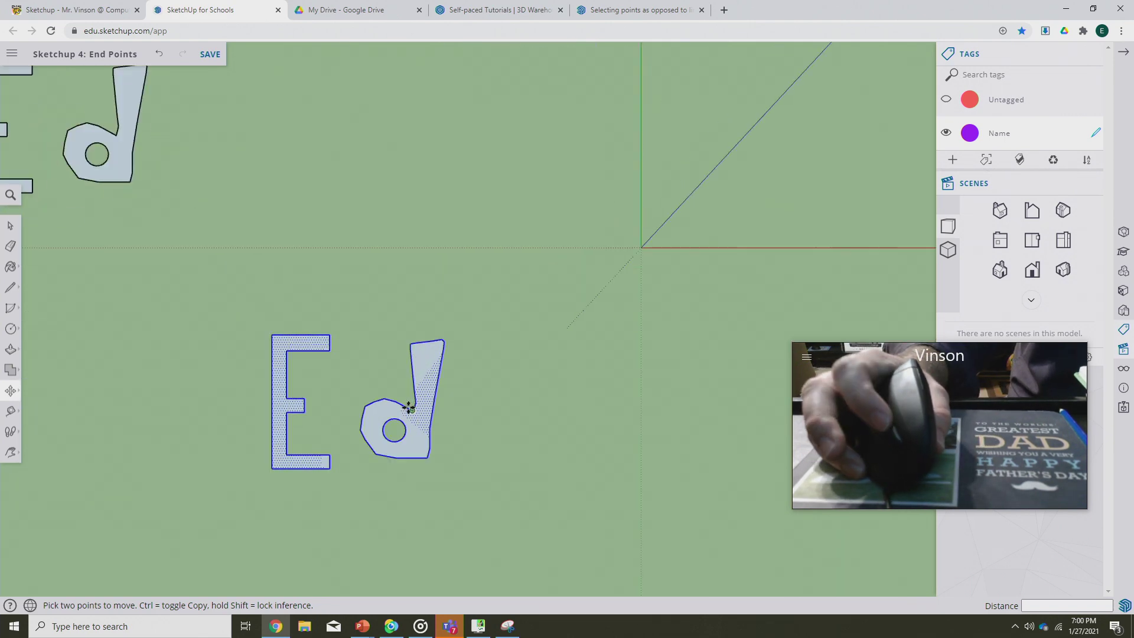
scroll(408, 407, "down", 4)
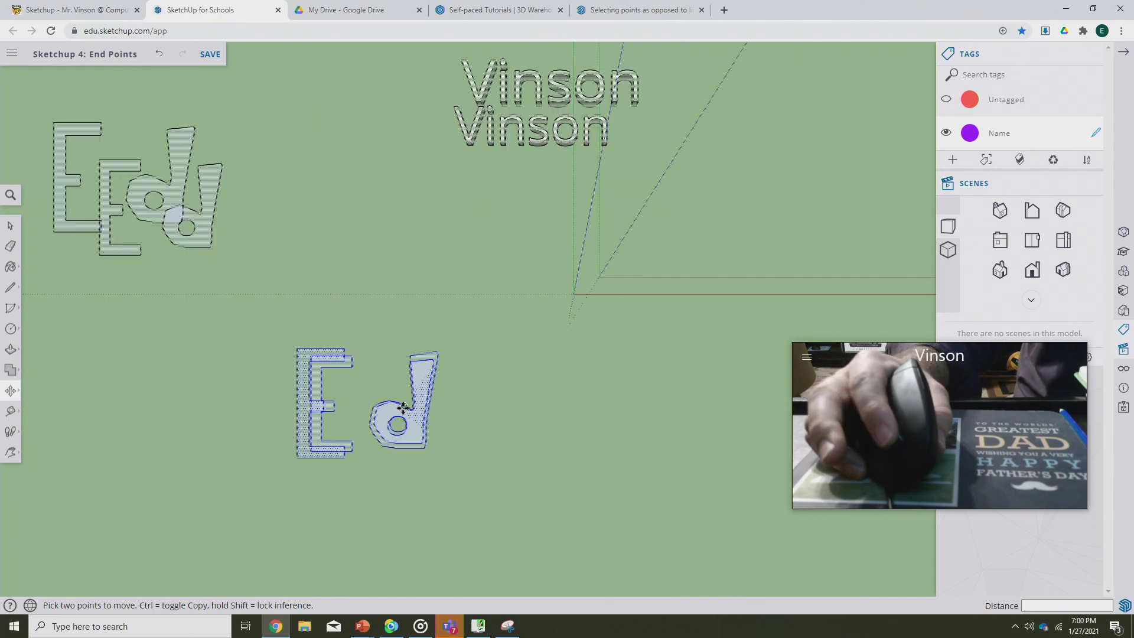
scroll(402, 407, "up", 5)
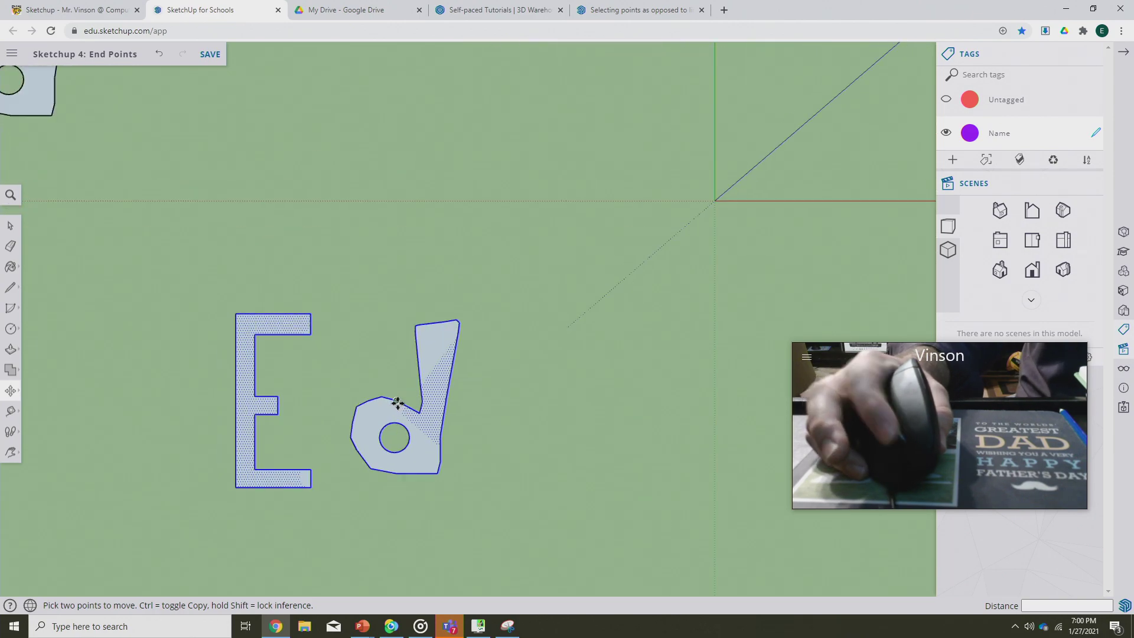
scroll(397, 403, "down", 2)
scroll(440, 381, "down", 3)
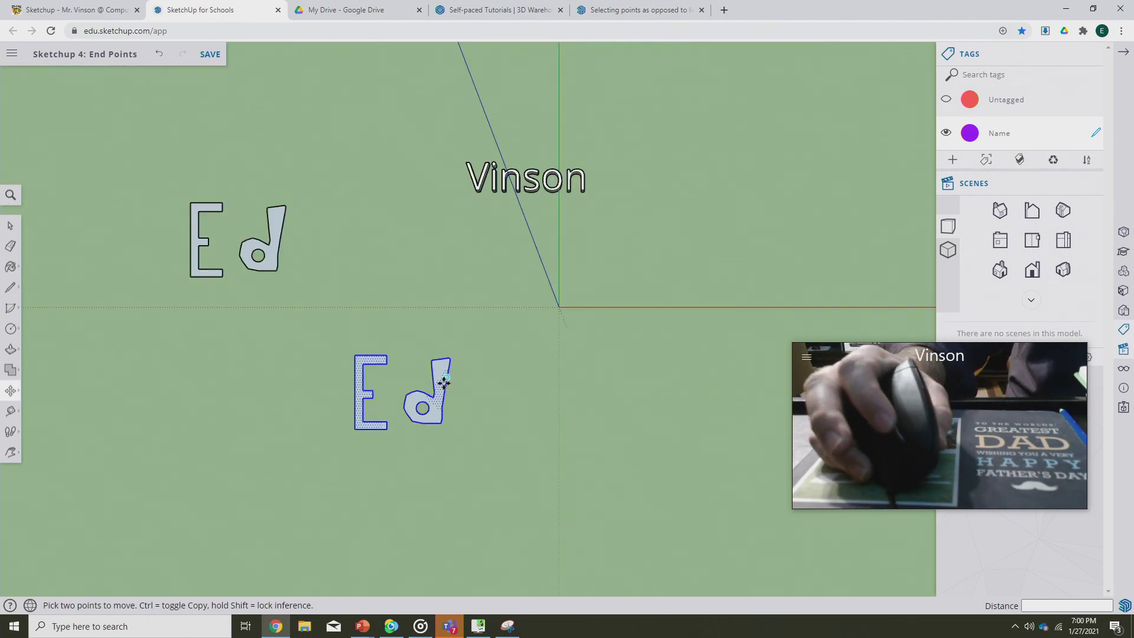
mouse_move(445, 383)
middle_mouse_down()
mouse_move(436, 391)
mouse_move(455, 384)
middle_mouse_up()
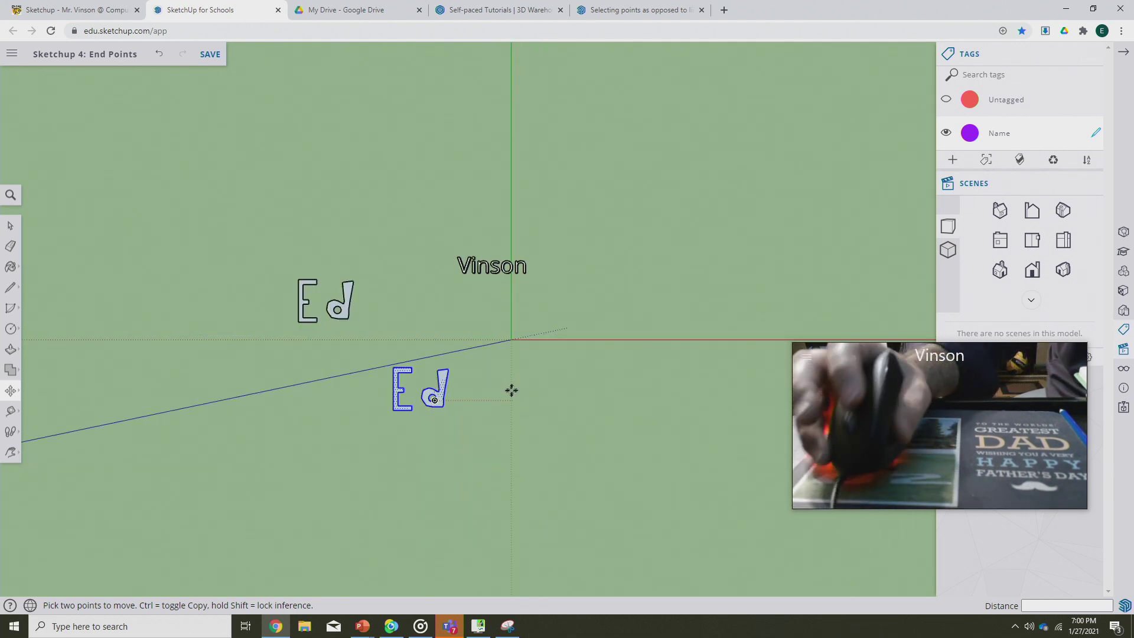
scroll(429, 398, "up", 3)
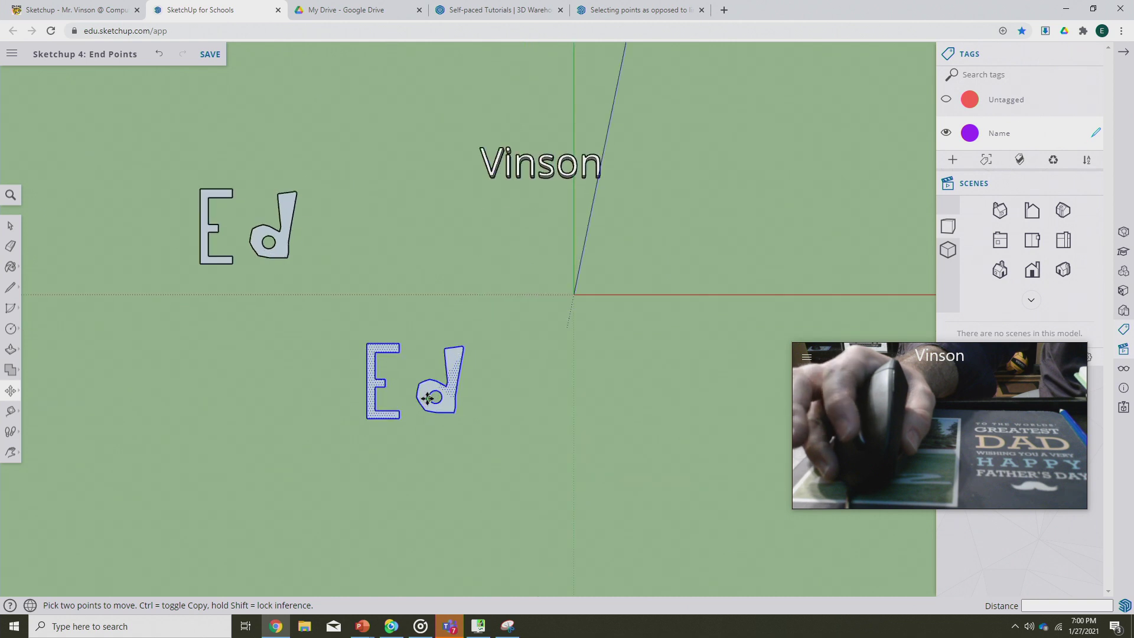
scroll(428, 398, "up", 2)
scroll(428, 398, "down", 5)
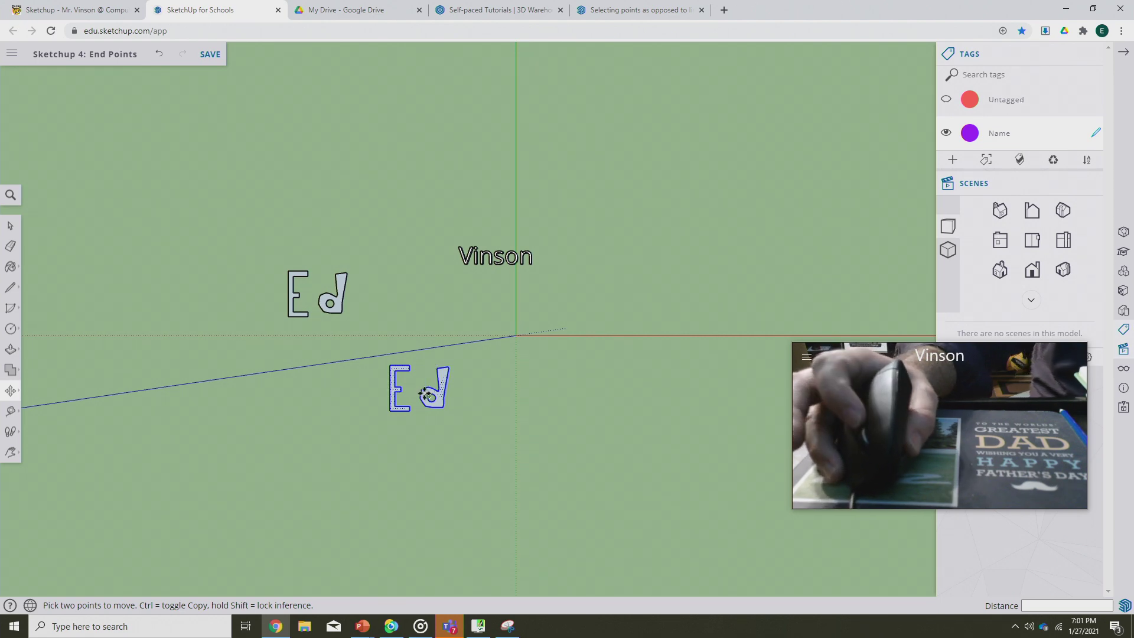
scroll(424, 394, "up", 5)
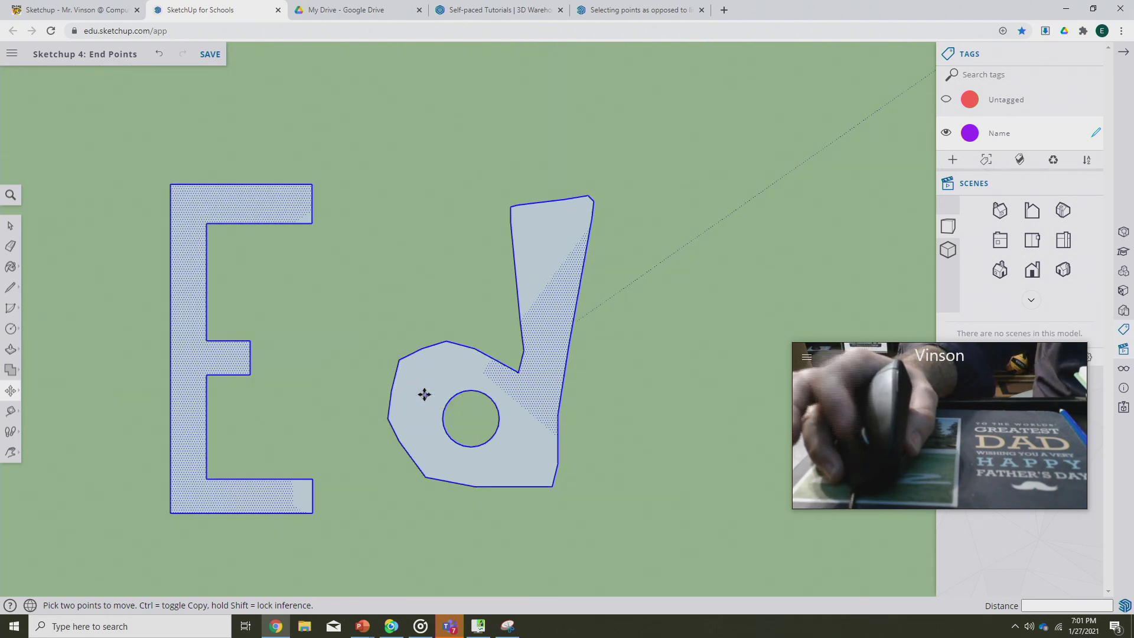
scroll(424, 394, "up", 3)
scroll(423, 399, "down", 10)
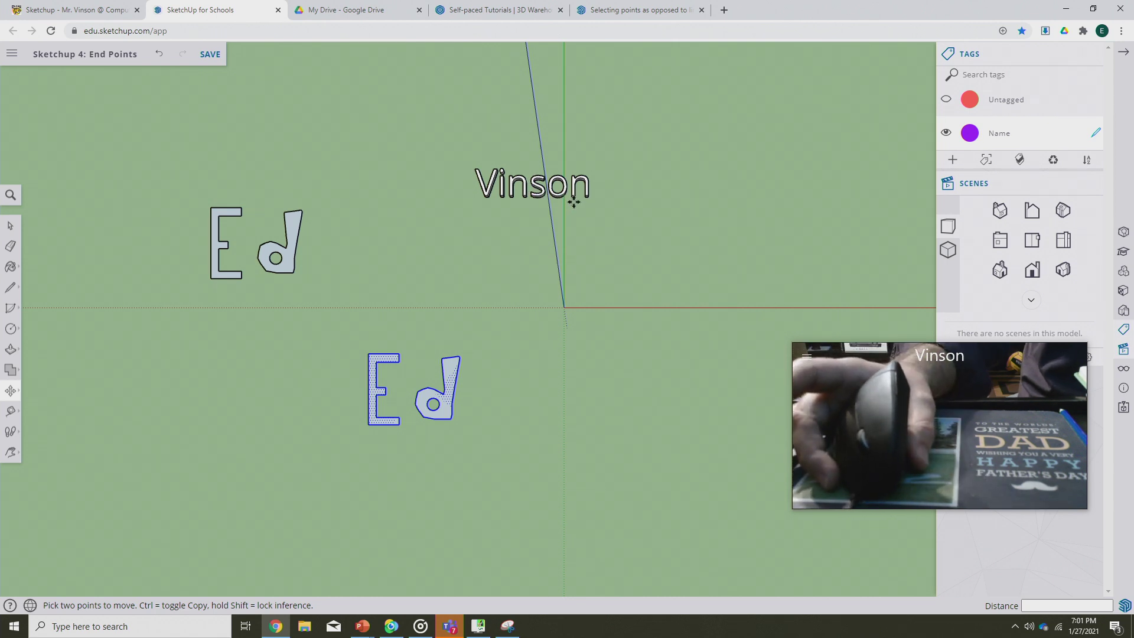
scroll(561, 195, "up", 3)
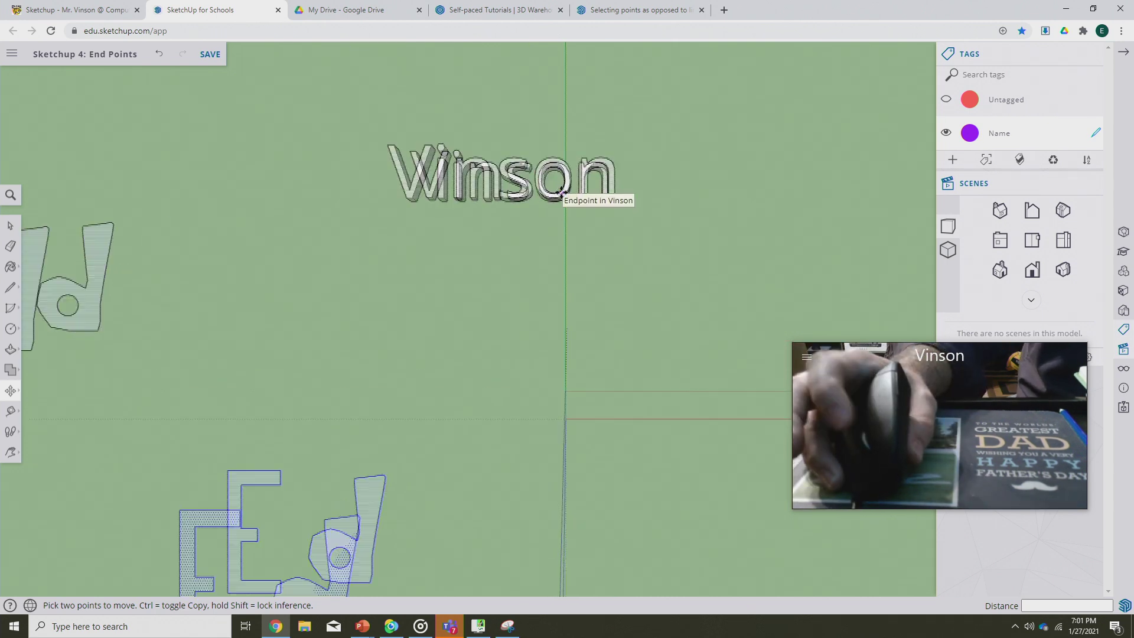
scroll(561, 195, "up", 5)
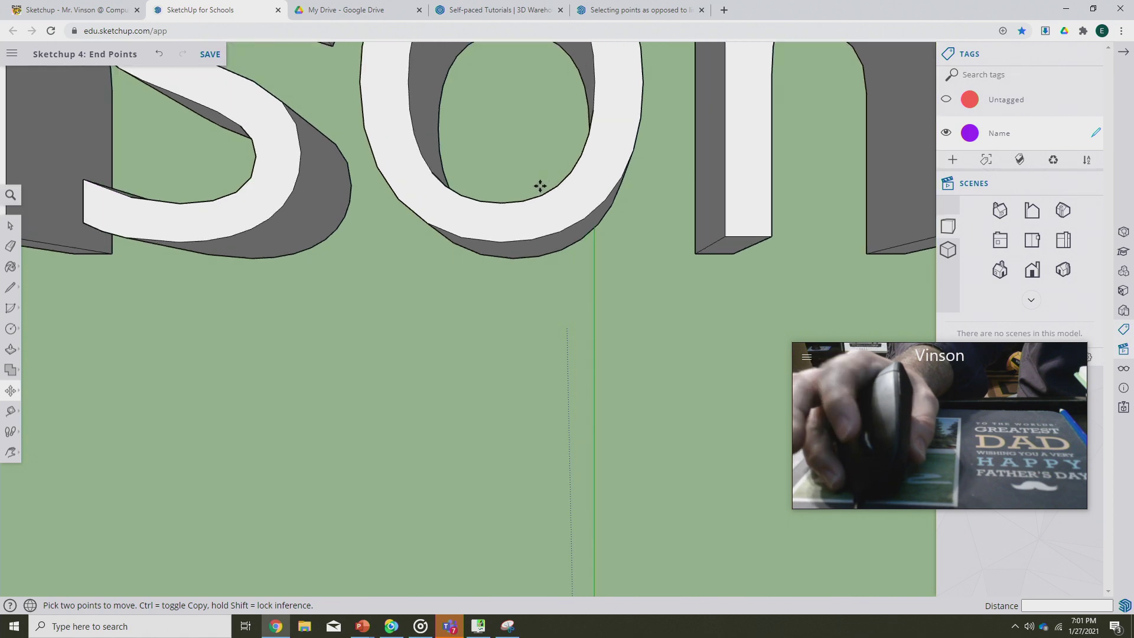
scroll(540, 186, "down", 8)
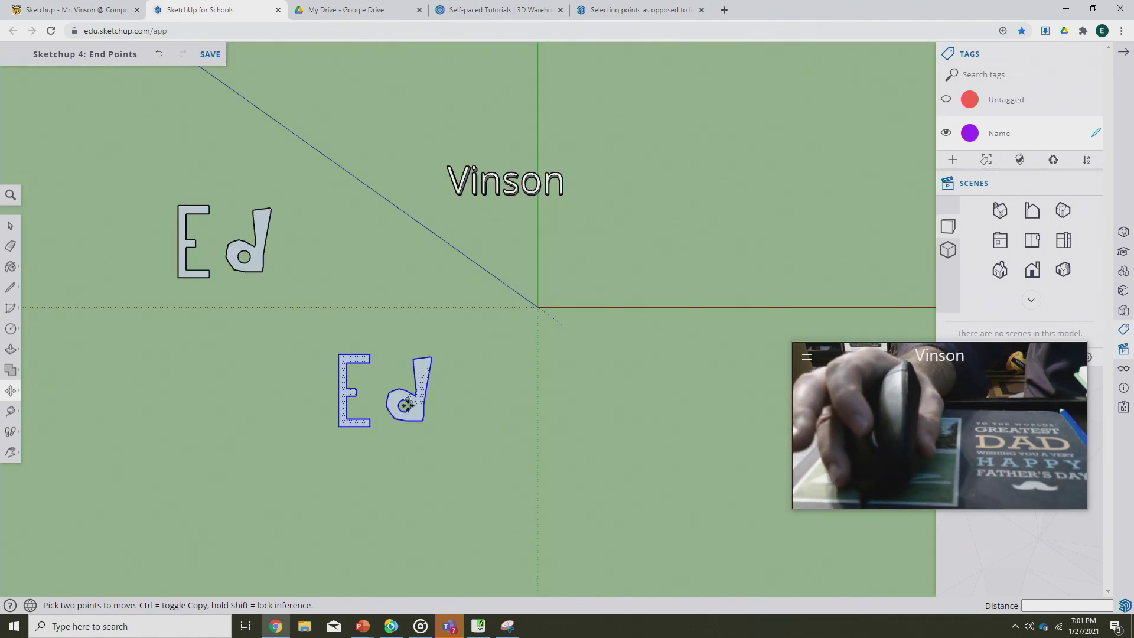
scroll(407, 405, "up", 2)
scroll(380, 407, "up", 3)
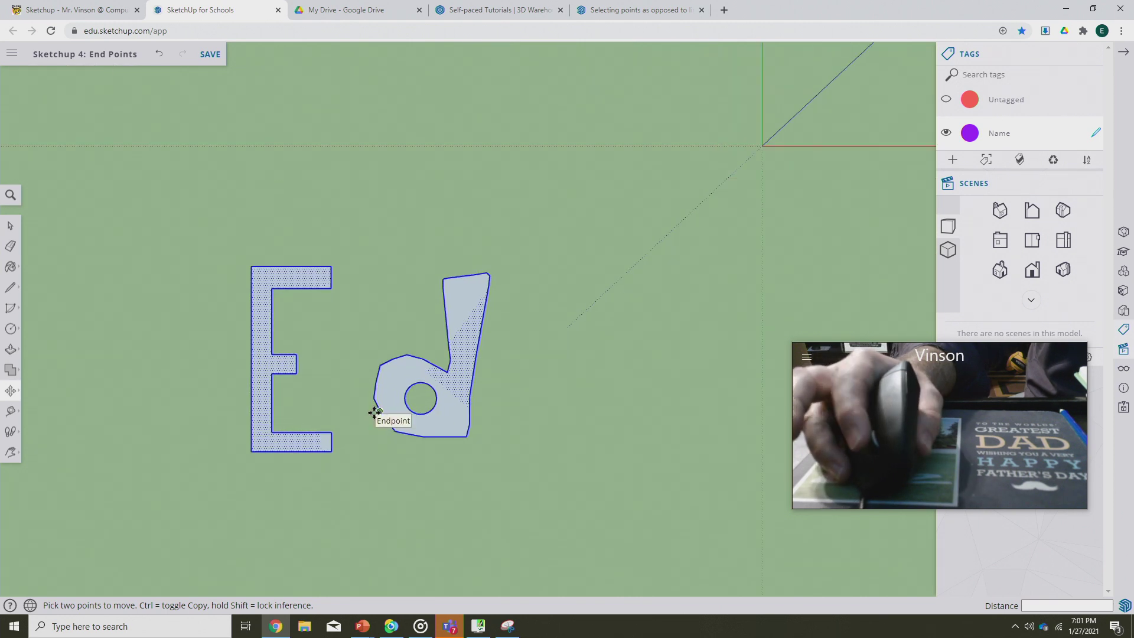
scroll(375, 411, "up", 1)
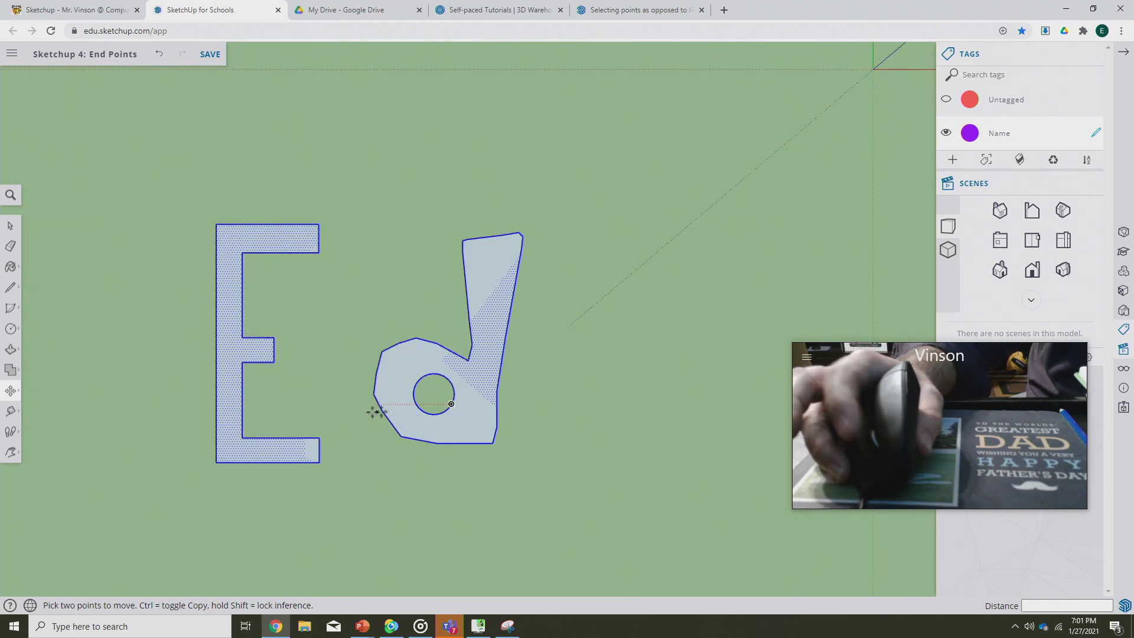
left_click(10, 391)
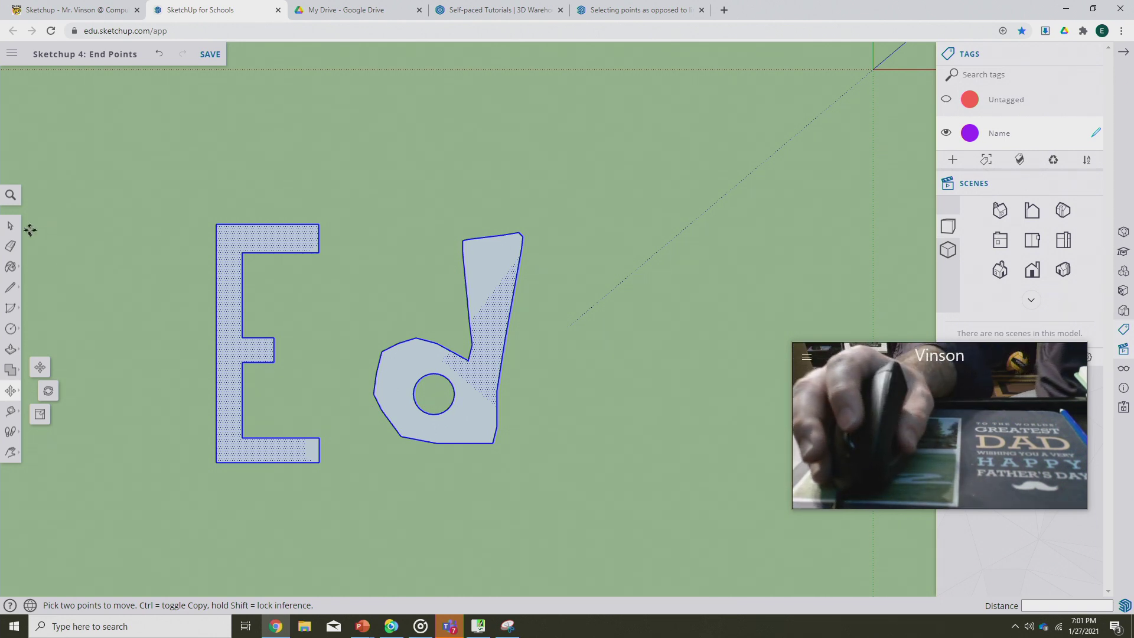
left_click(10, 225)
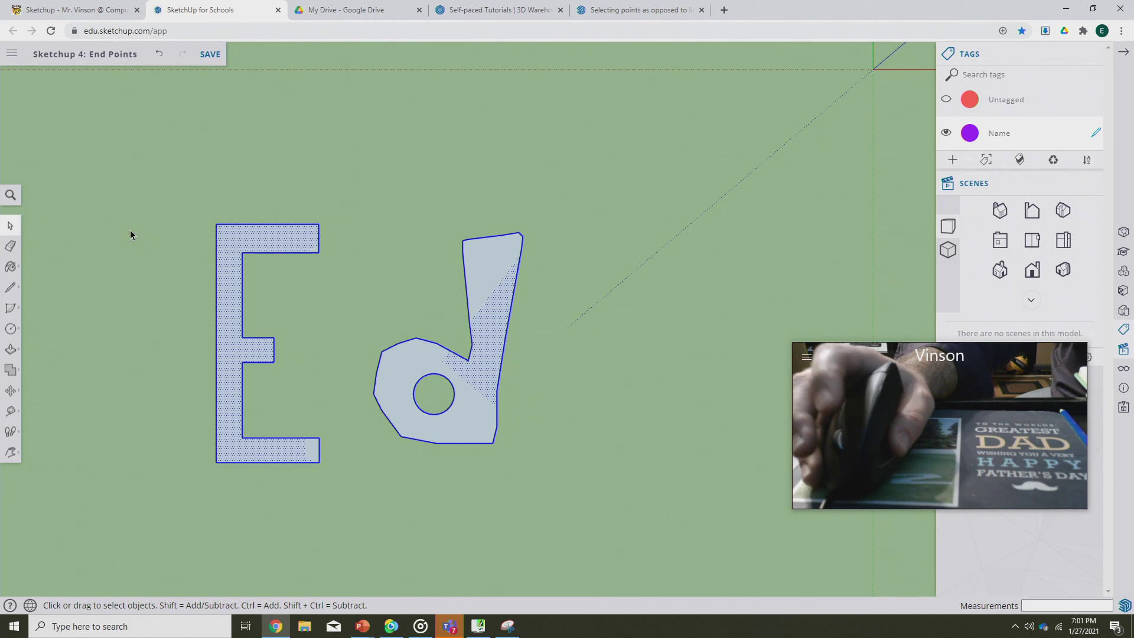
key("m")
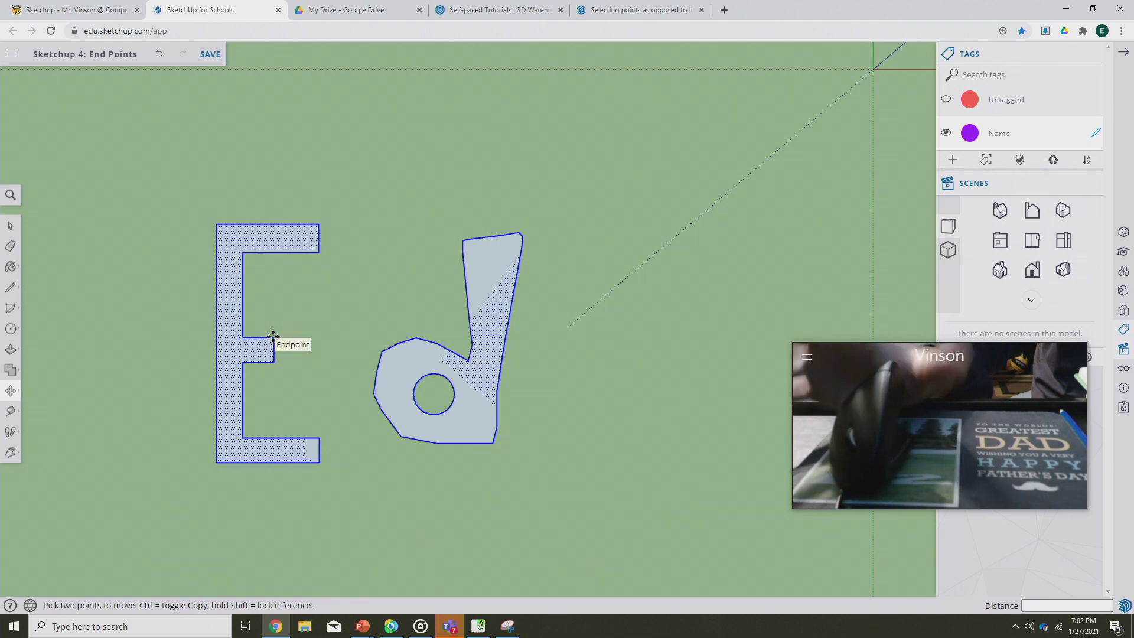
Nudge the selected E and d slightly left through several small moves, then deselect them.
left_click(273, 336)
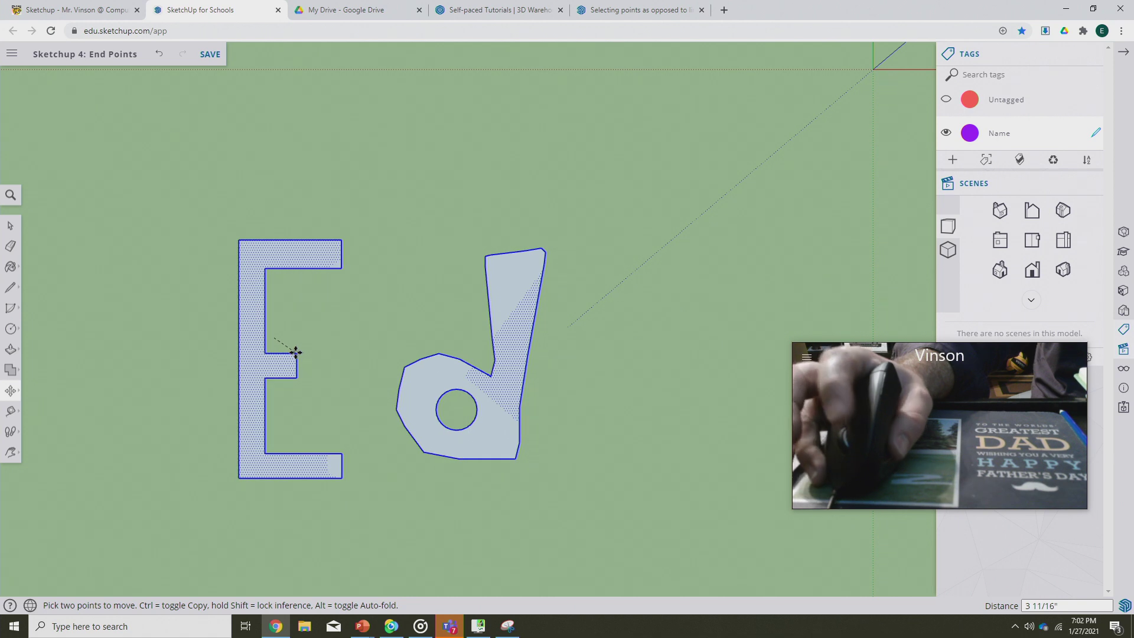
left_click(297, 354)
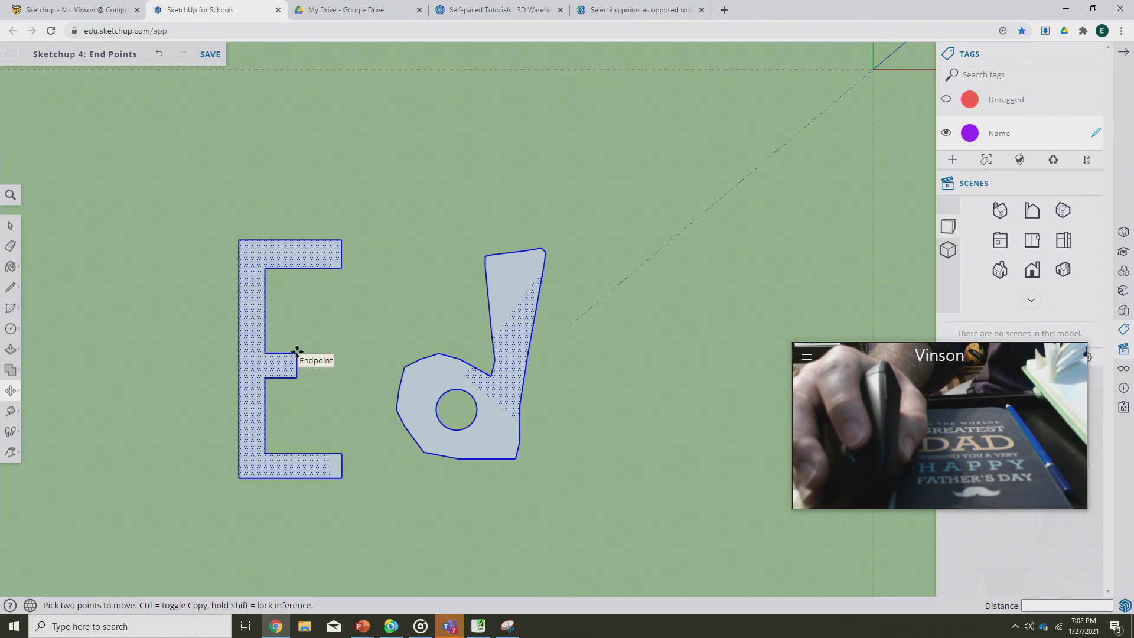
left_click(298, 353)
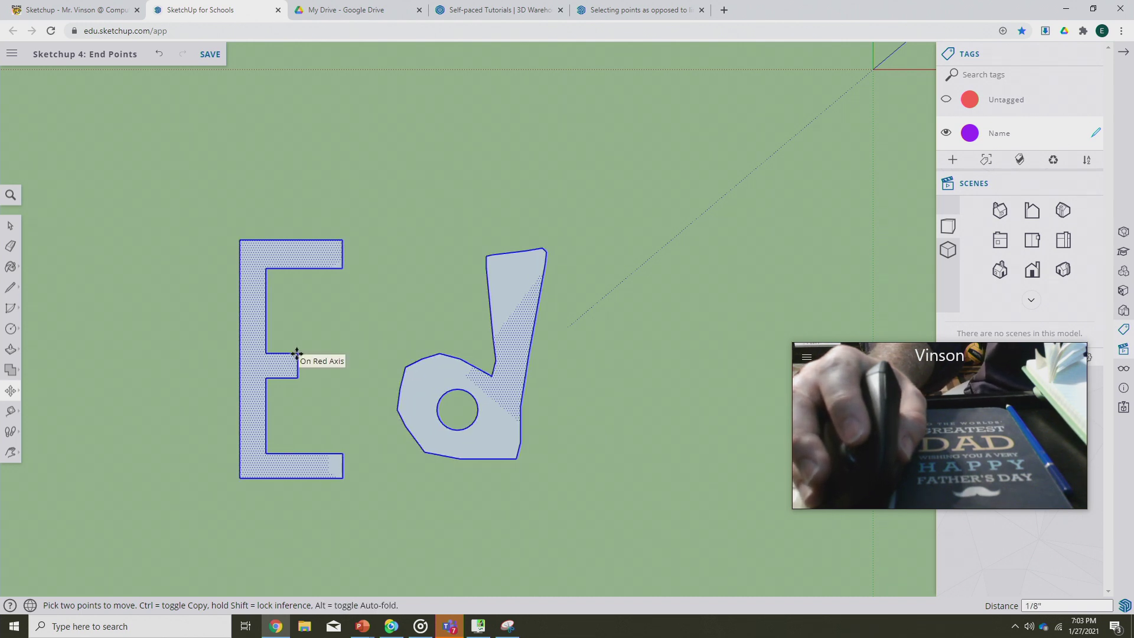
left_click(298, 353)
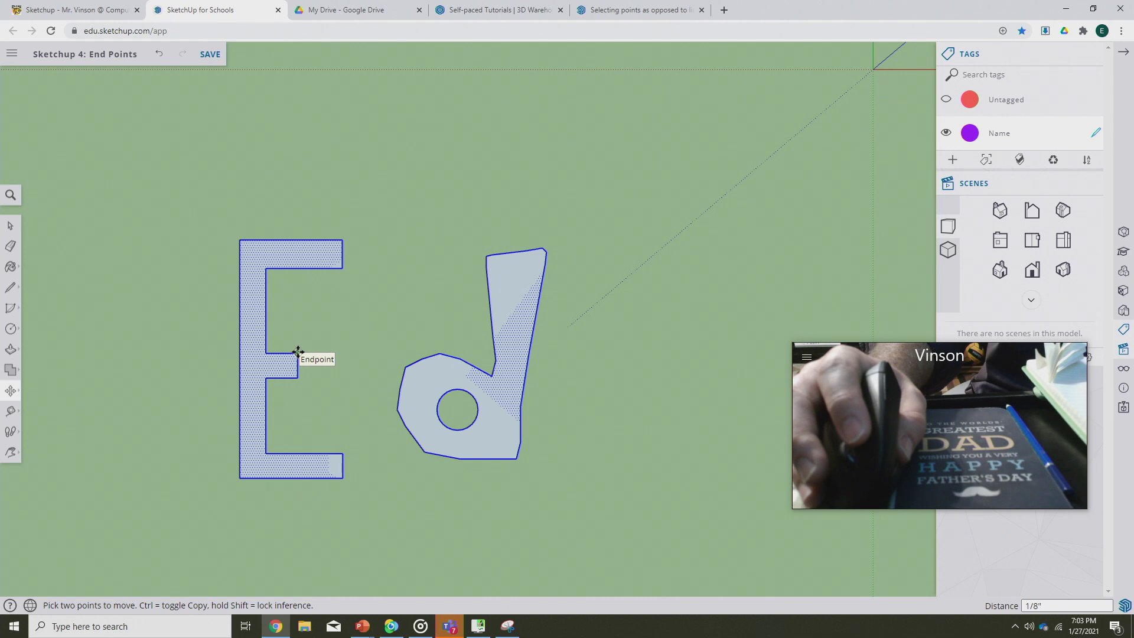
left_click(297, 353)
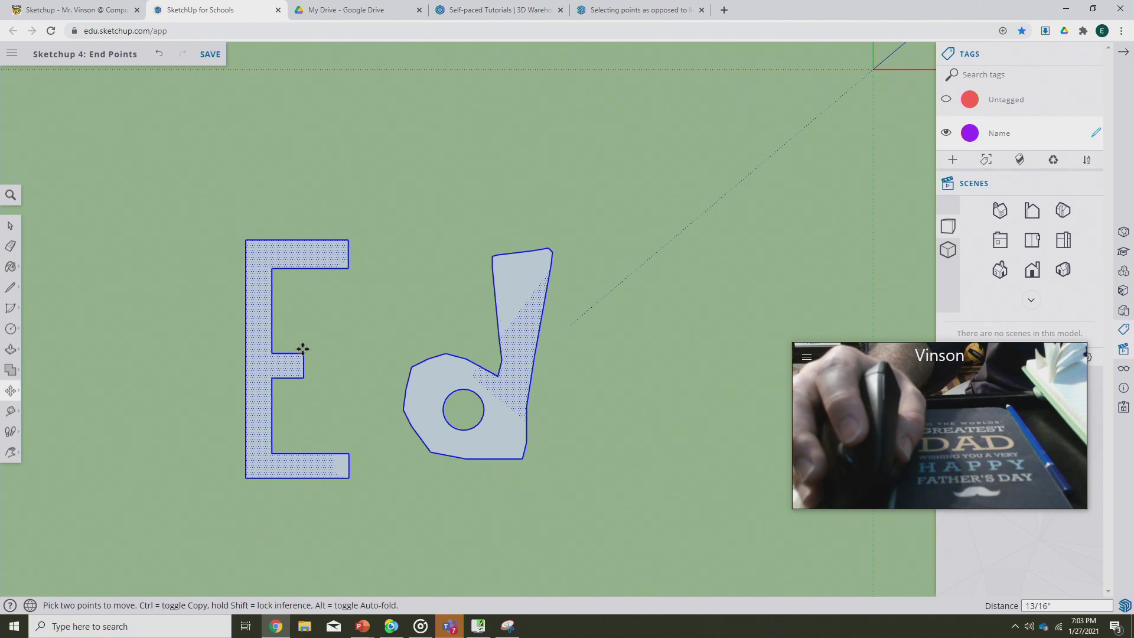
left_click(302, 352)
left_click(302, 353)
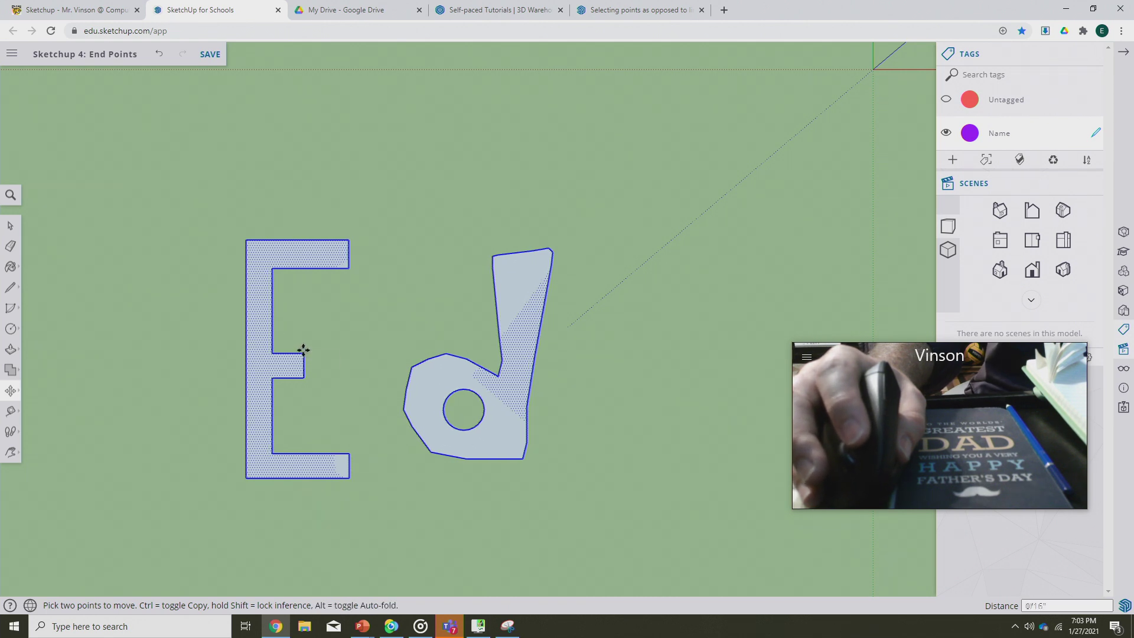
left_click(286, 353)
left_click(10, 226)
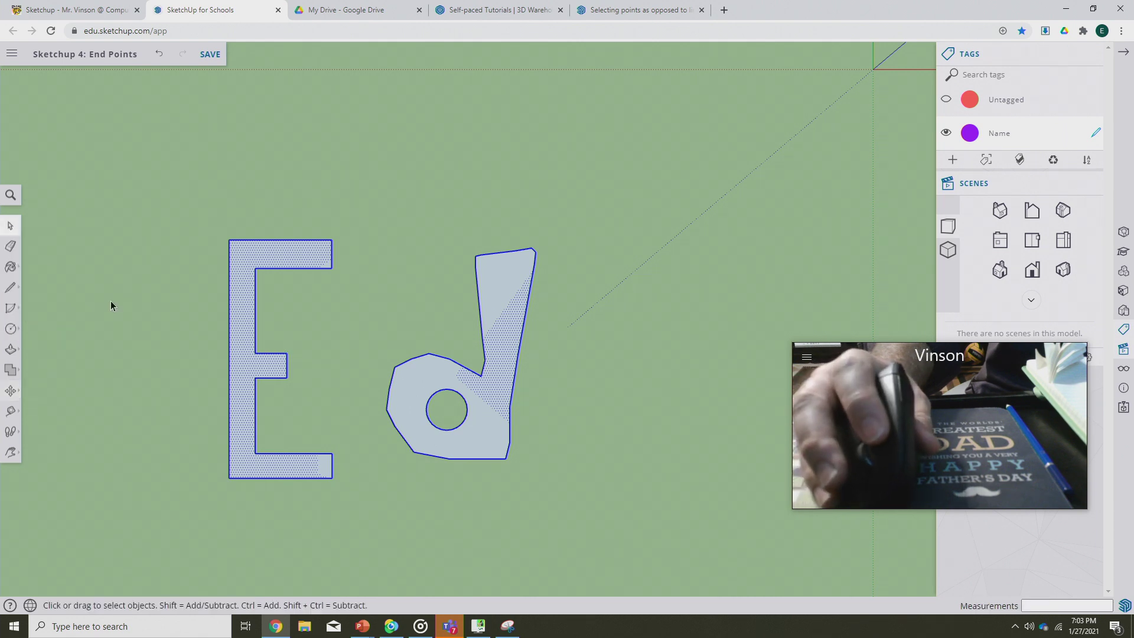
left_click(303, 392)
Angle the E's middle arm by moving its corners and slant its lower inner edge.
left_click(10, 390)
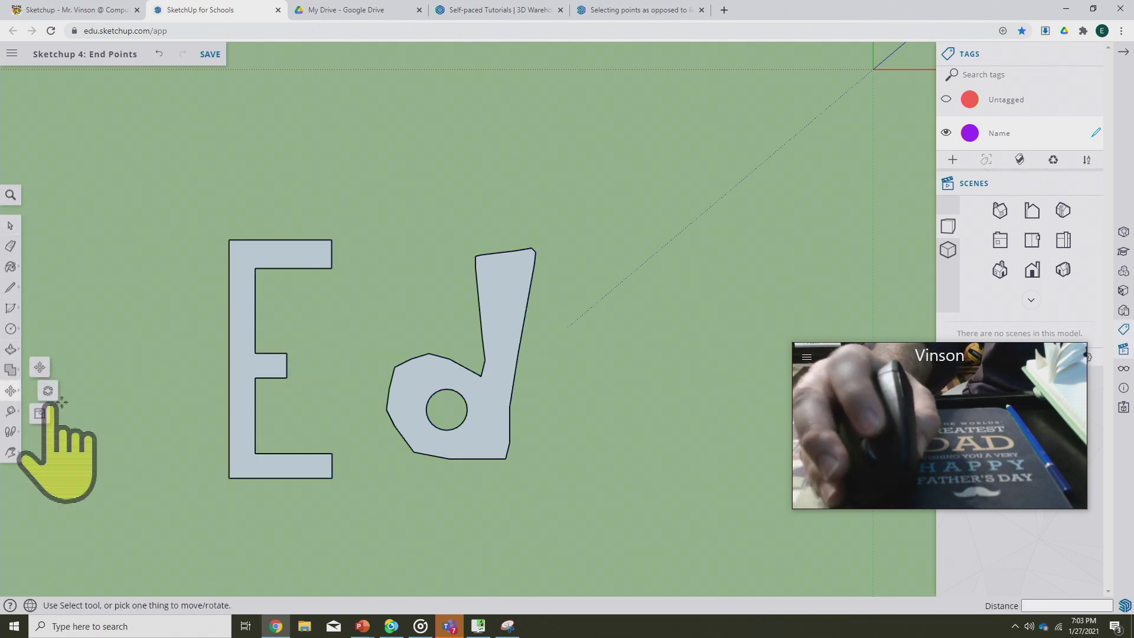
left_click(285, 353)
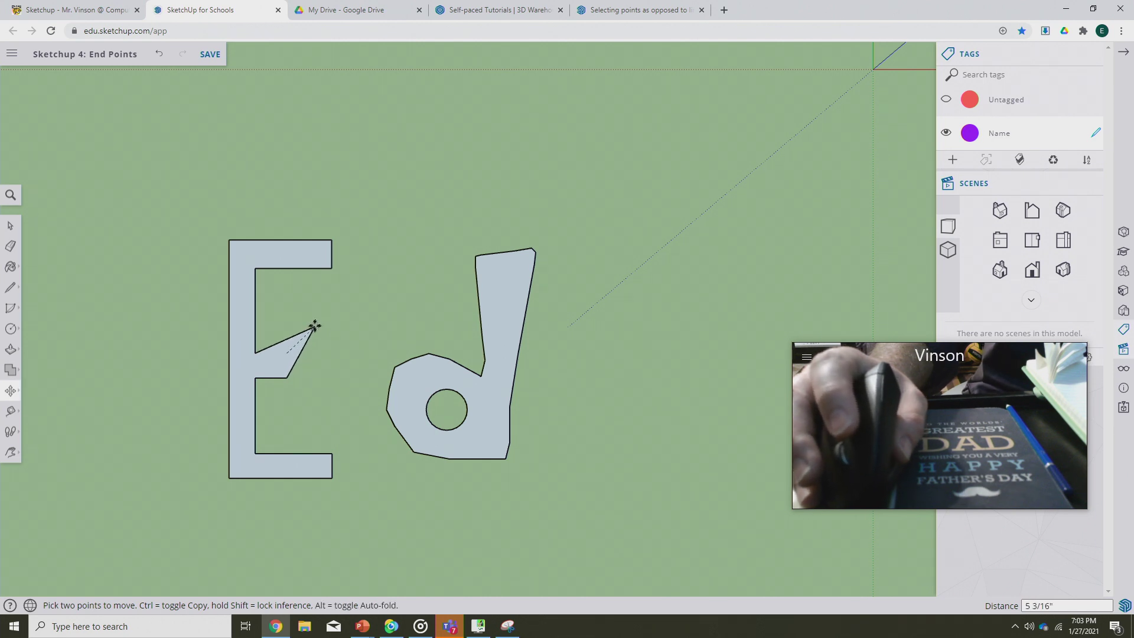
left_click(326, 321)
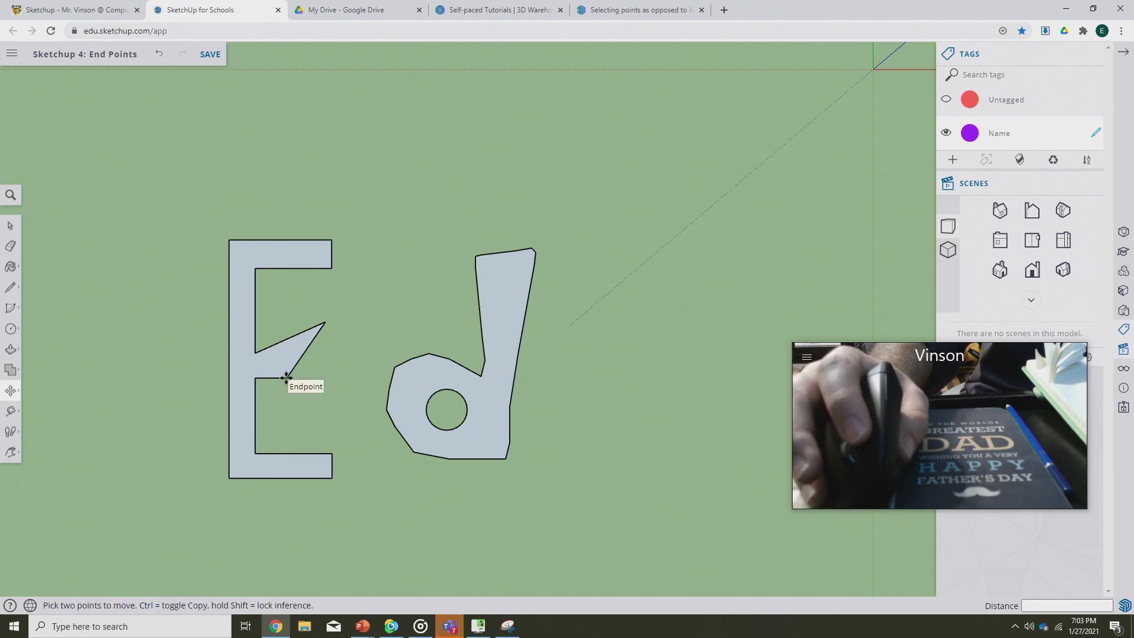
left_click(286, 379)
left_click(320, 397)
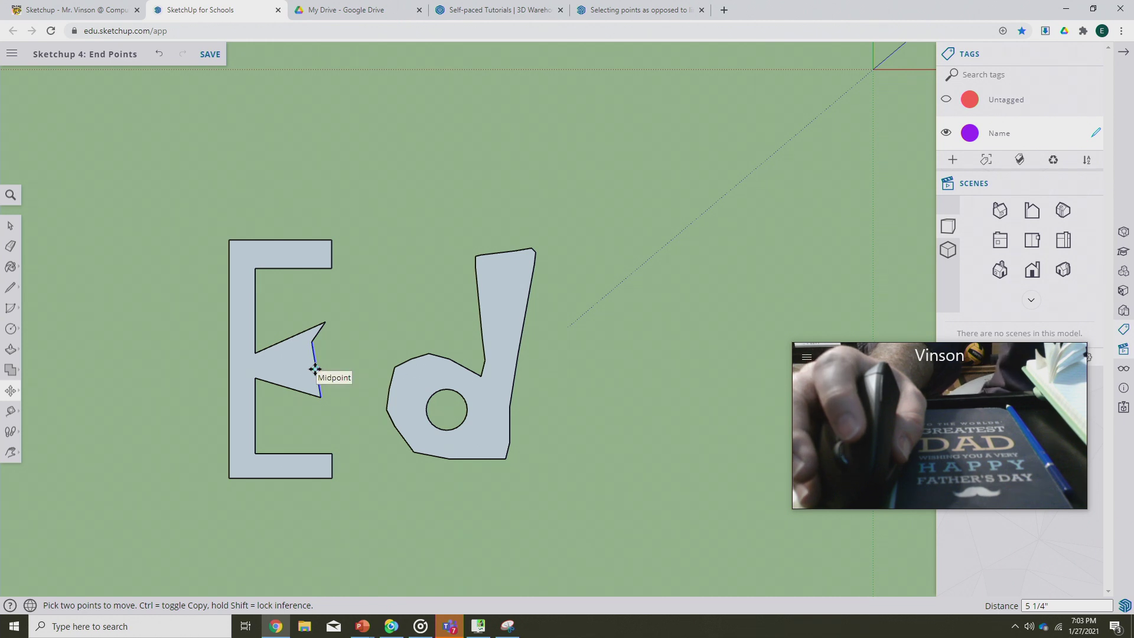
left_click(315, 369)
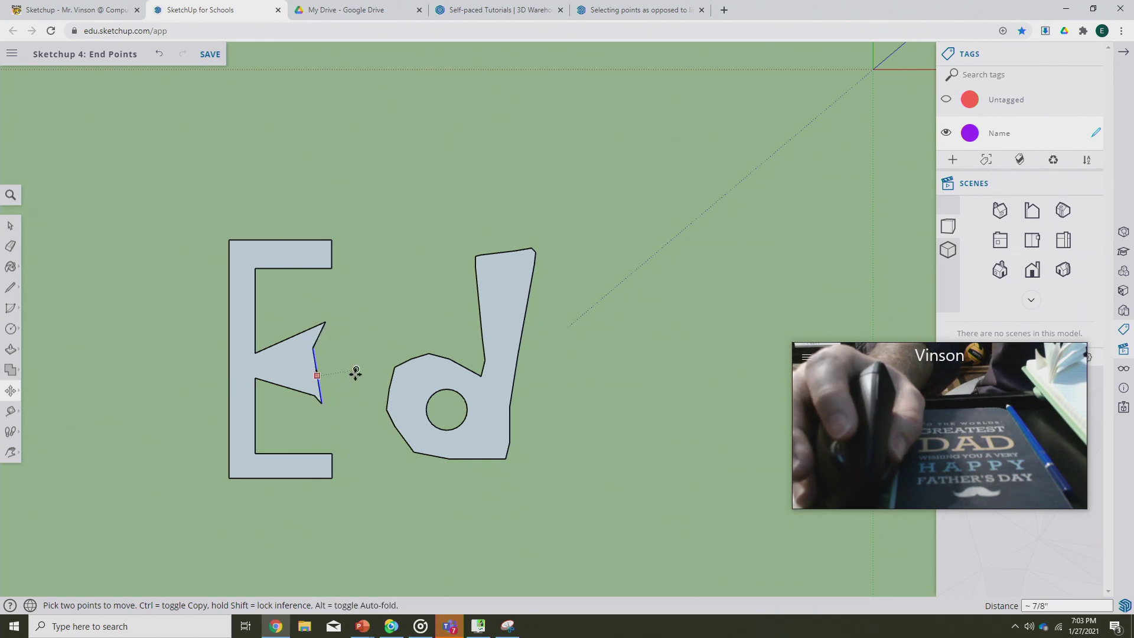
key("Escape")
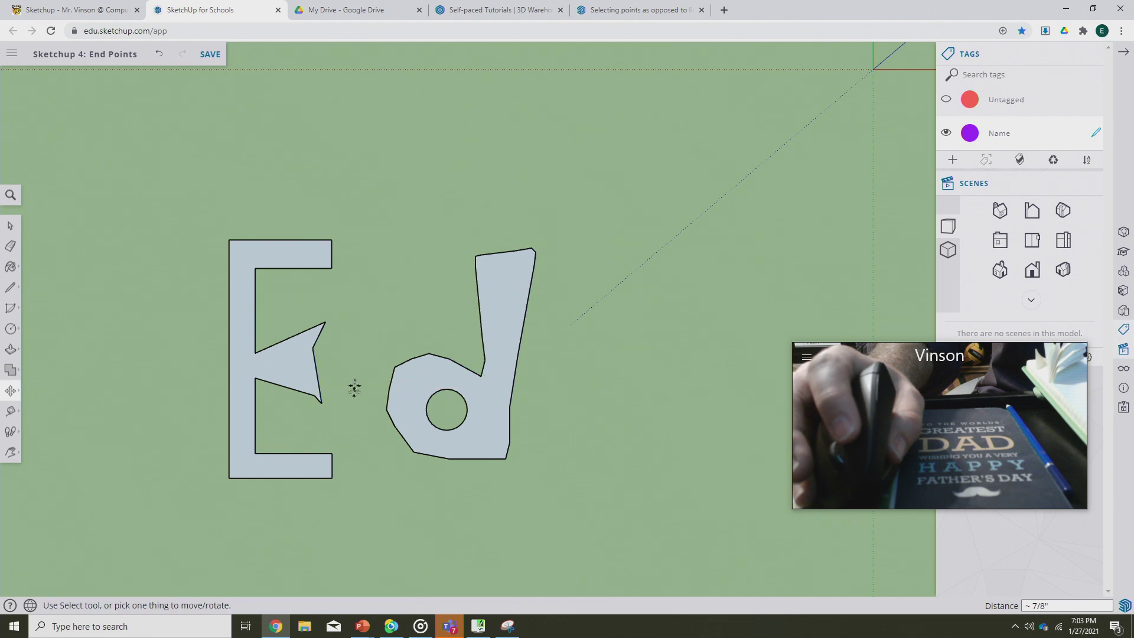
left_click(258, 380)
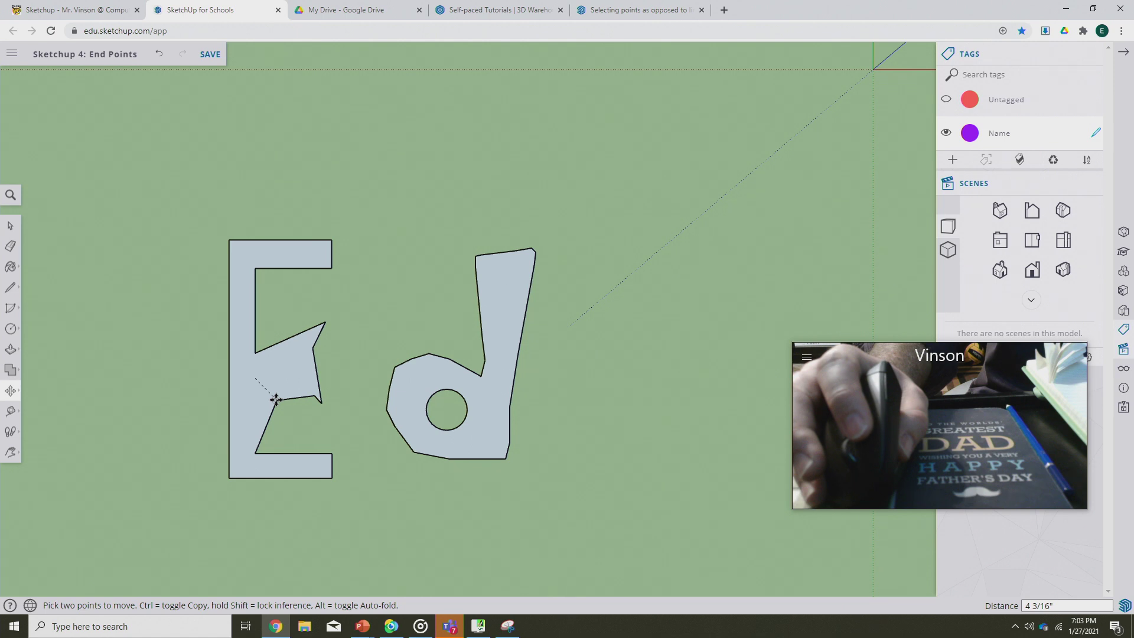
left_click(276, 400)
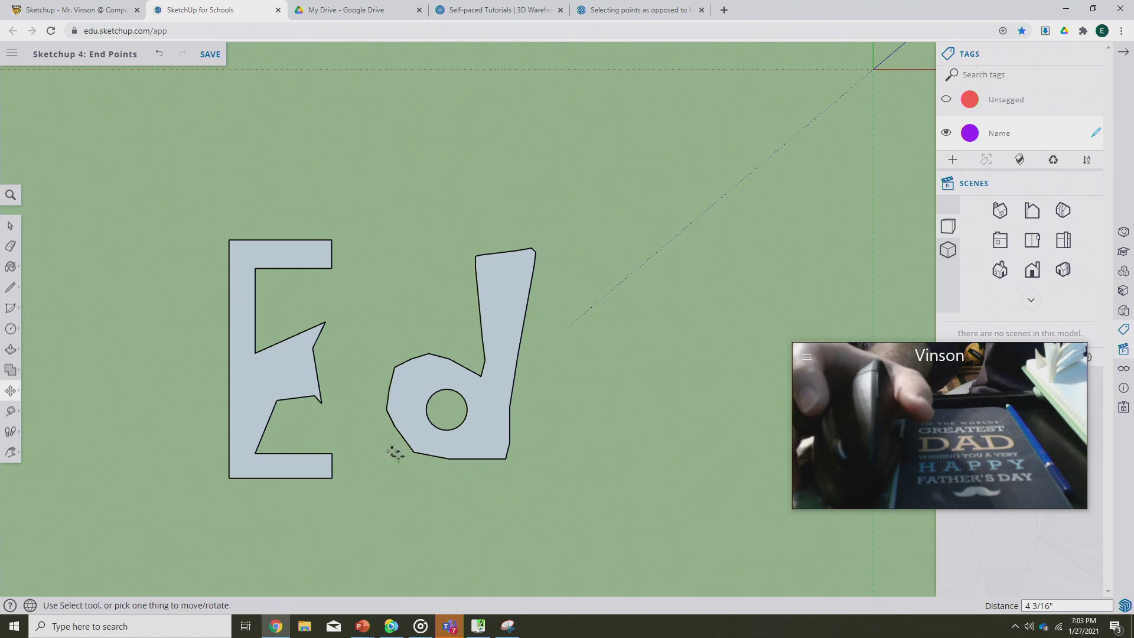
Raise an inner-edge vertex, lower the upper inner corner, and notch the E's top arm.
left_click(256, 352)
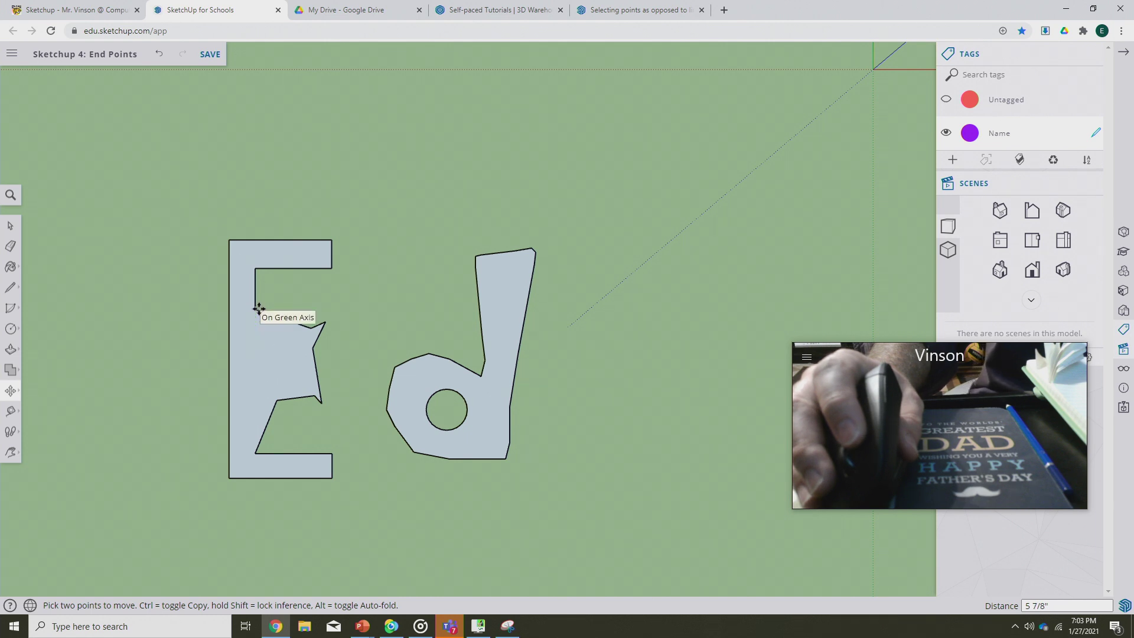
left_click(257, 309)
left_click(256, 268)
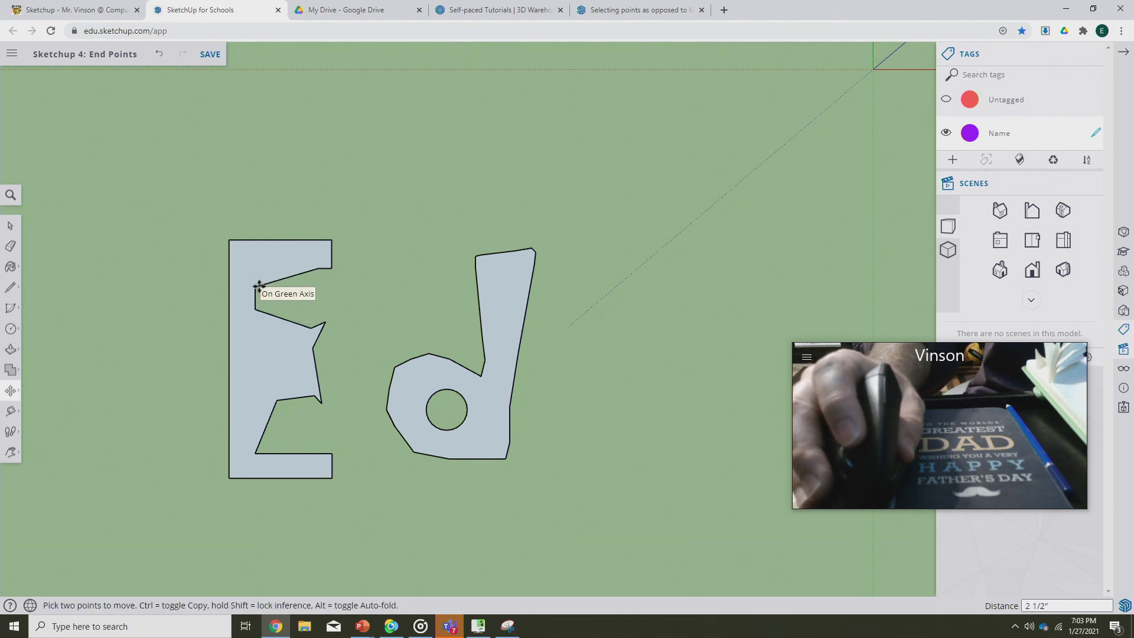
left_click(256, 288)
left_click(319, 269)
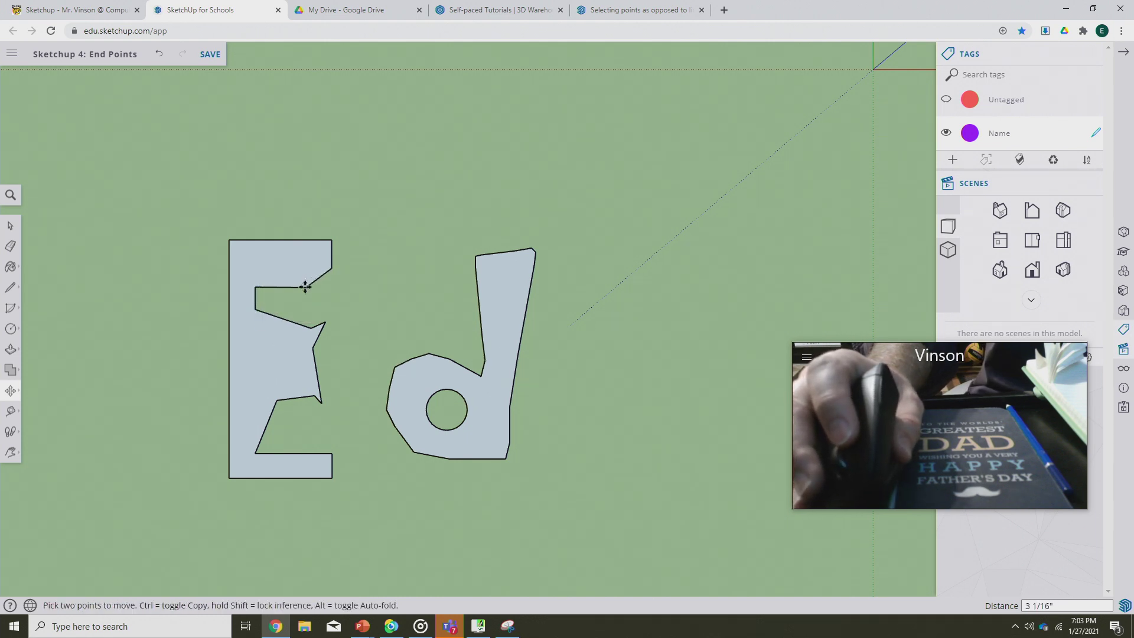
left_click(306, 287)
left_click(332, 268)
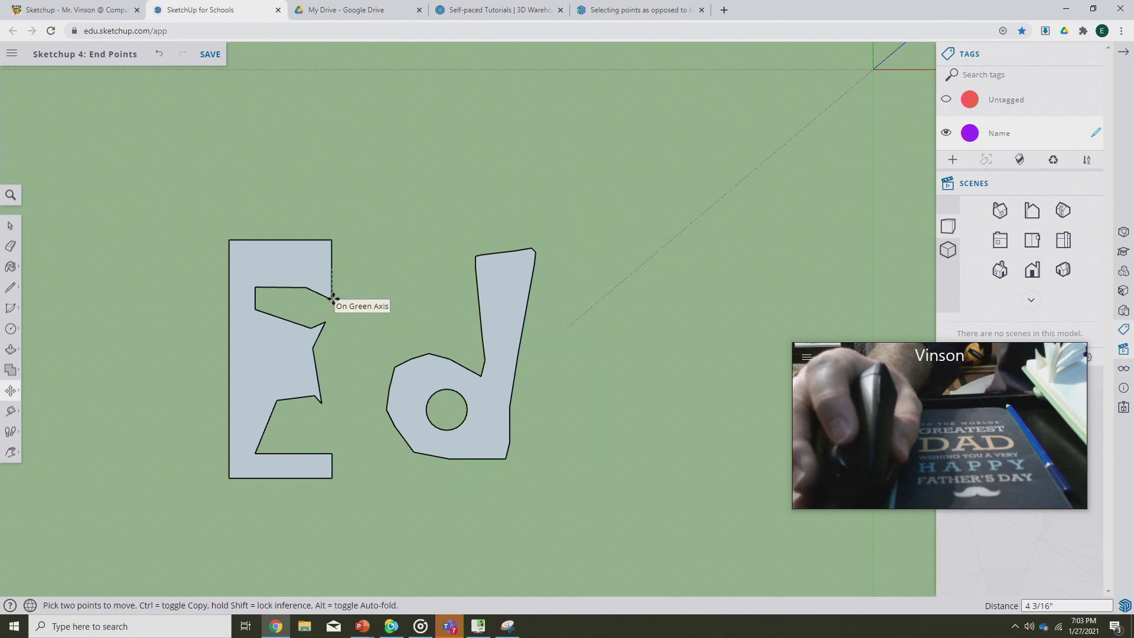
left_click(332, 300)
Pull the d's bowl up and left, enlarge it, and push its right side outward.
left_click(429, 359)
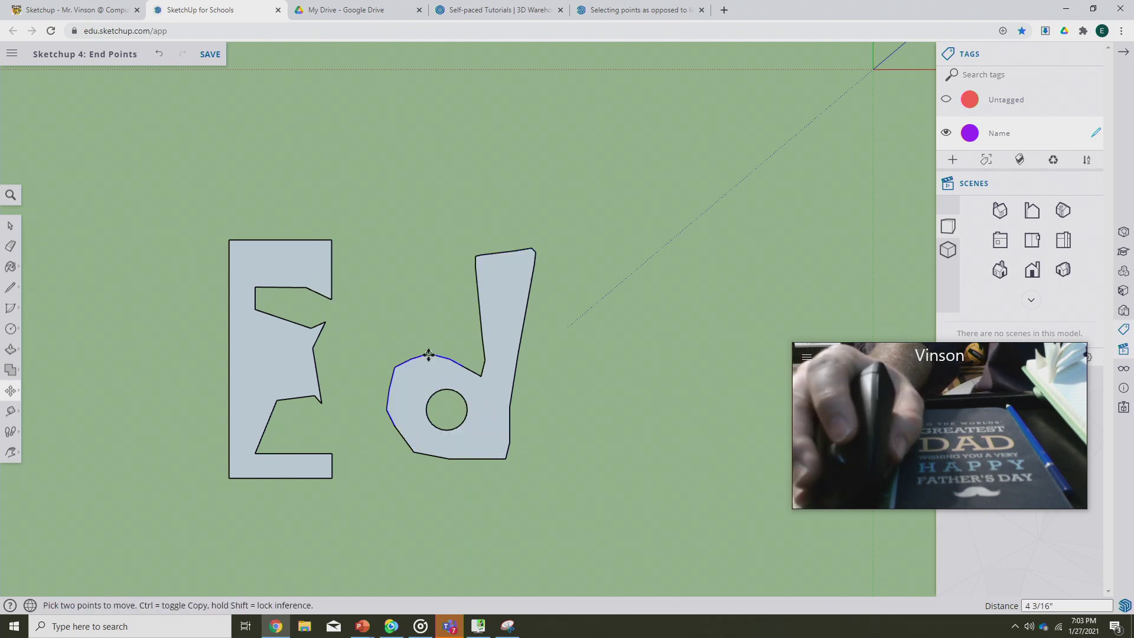
left_click(420, 349)
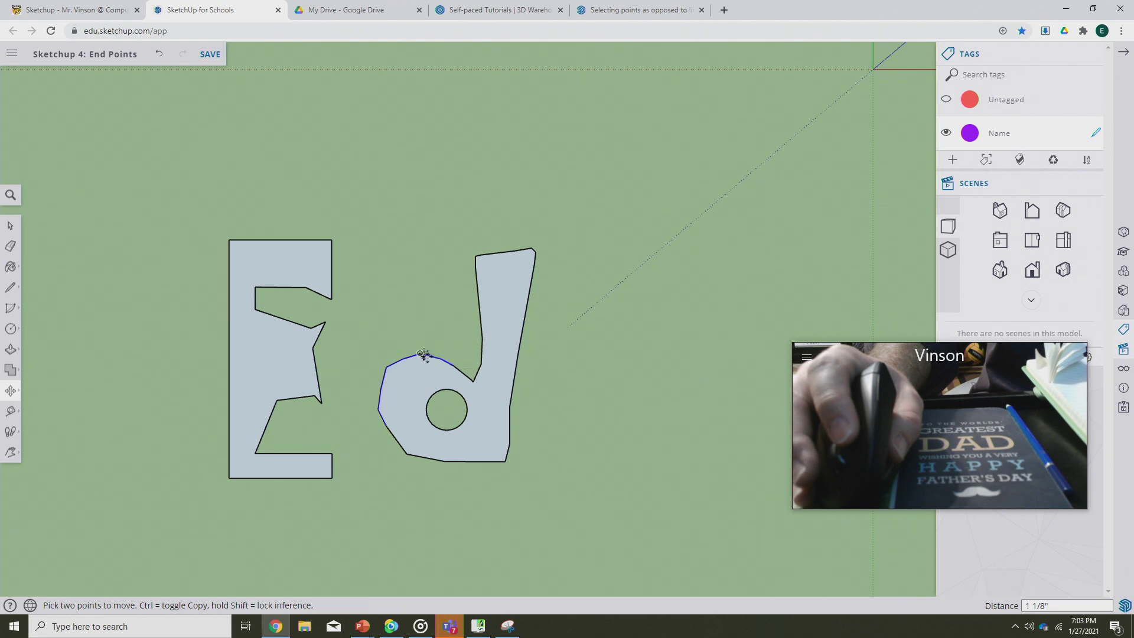
left_click(475, 379)
left_click(472, 371)
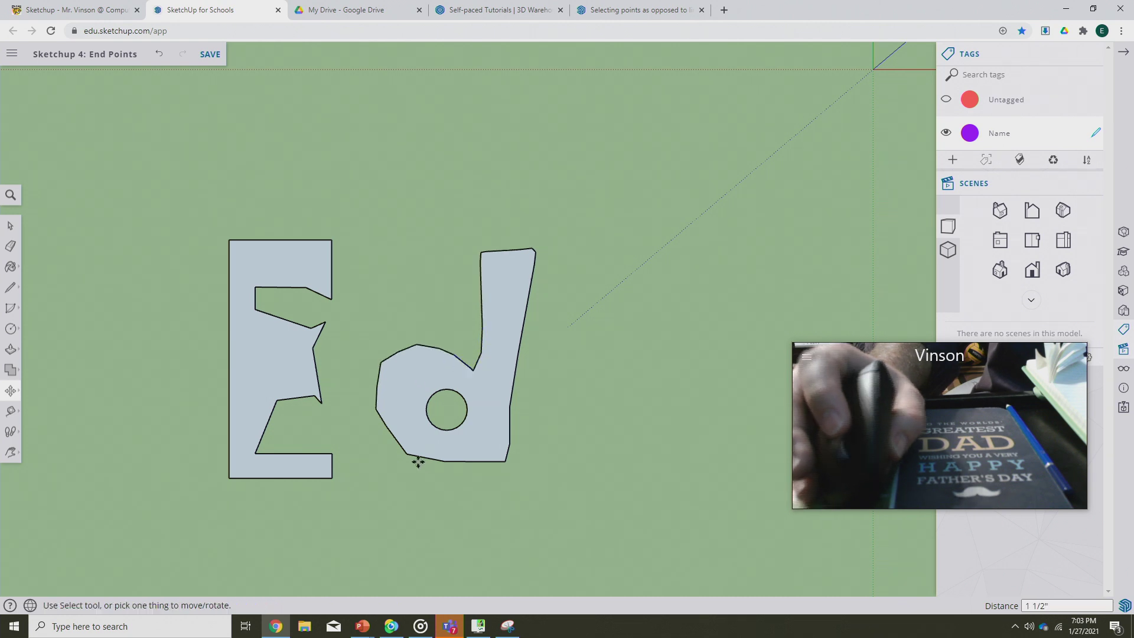
left_click(404, 456)
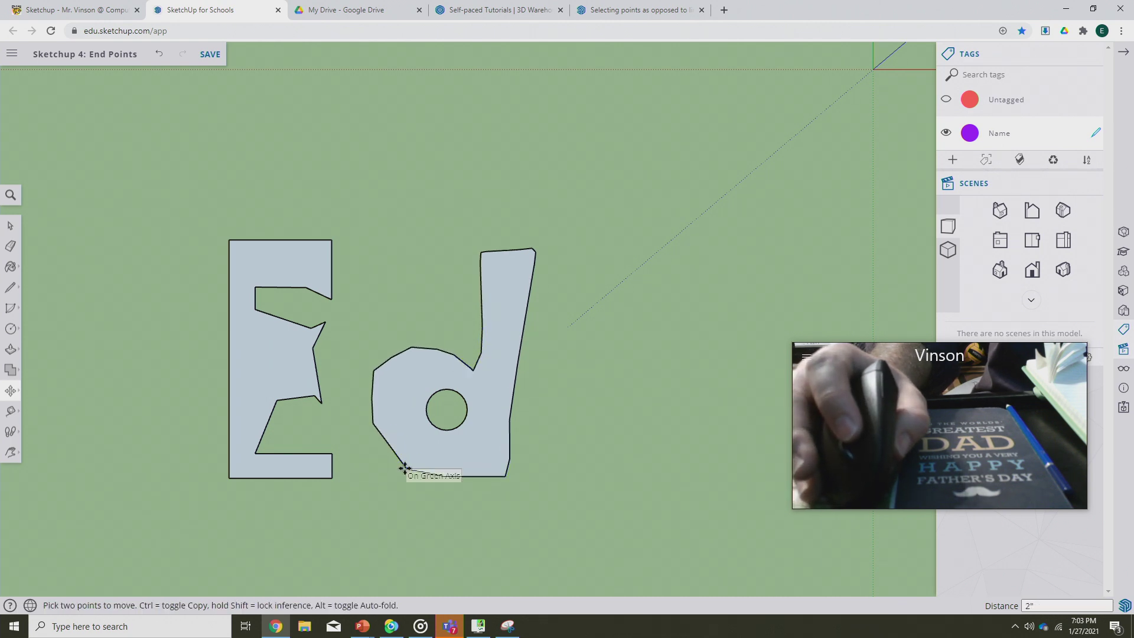
left_click(405, 473)
left_click(509, 417)
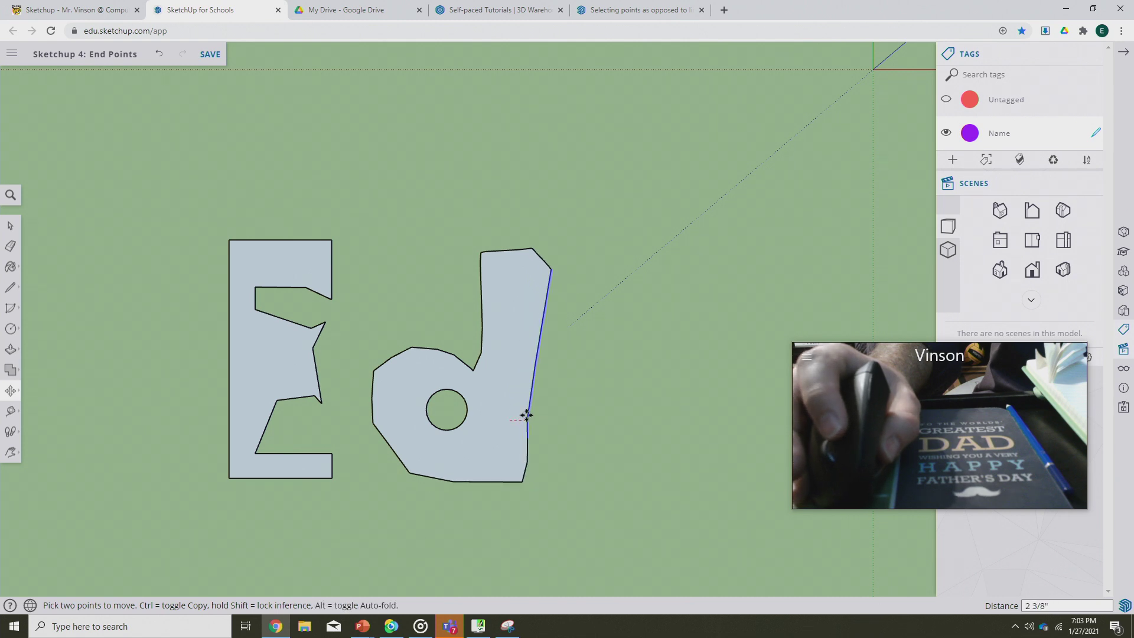
left_click(526, 413)
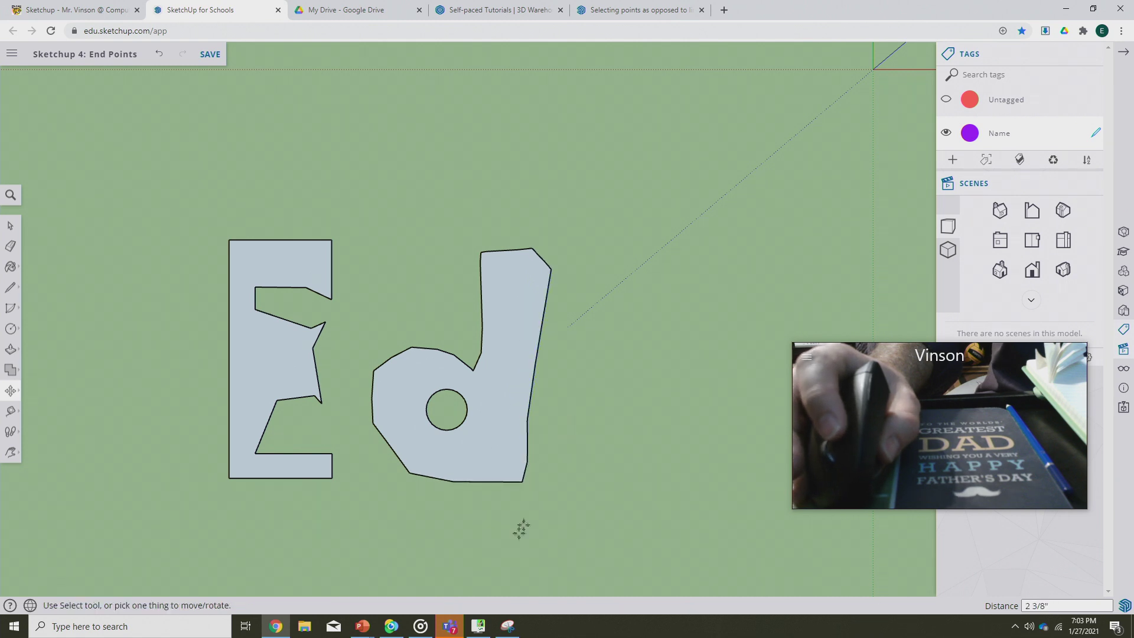
left_click(10, 225)
Select the upper Ed letters, copy them, and paste a third Ed copy.
scroll(299, 280, "down", 2)
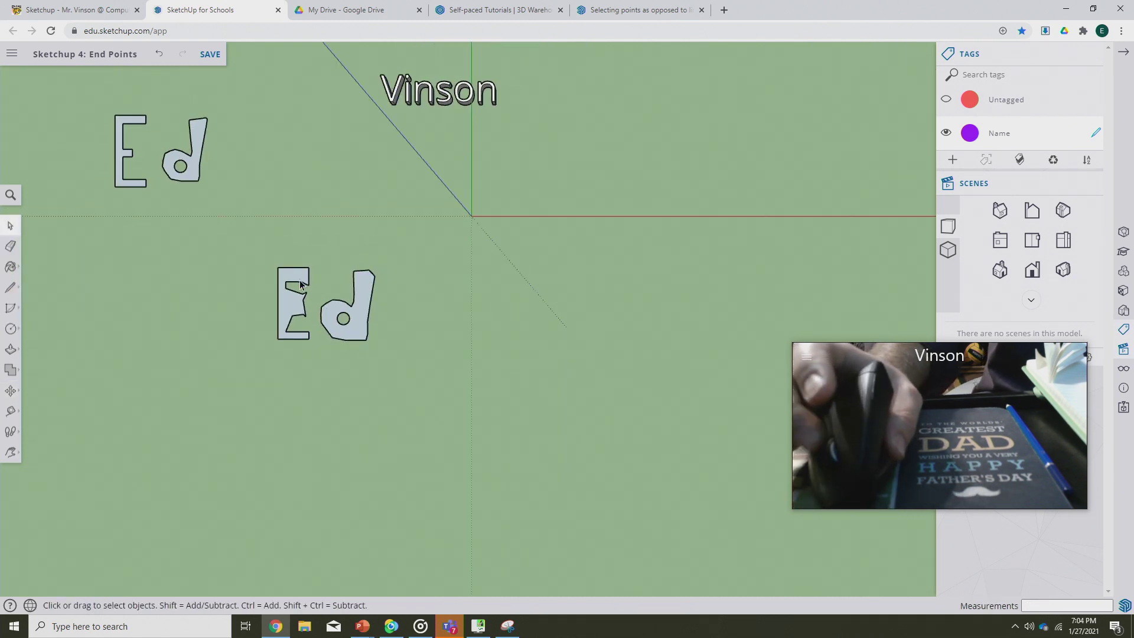
scroll(301, 285, "up", 2)
scroll(286, 322, "down", 2)
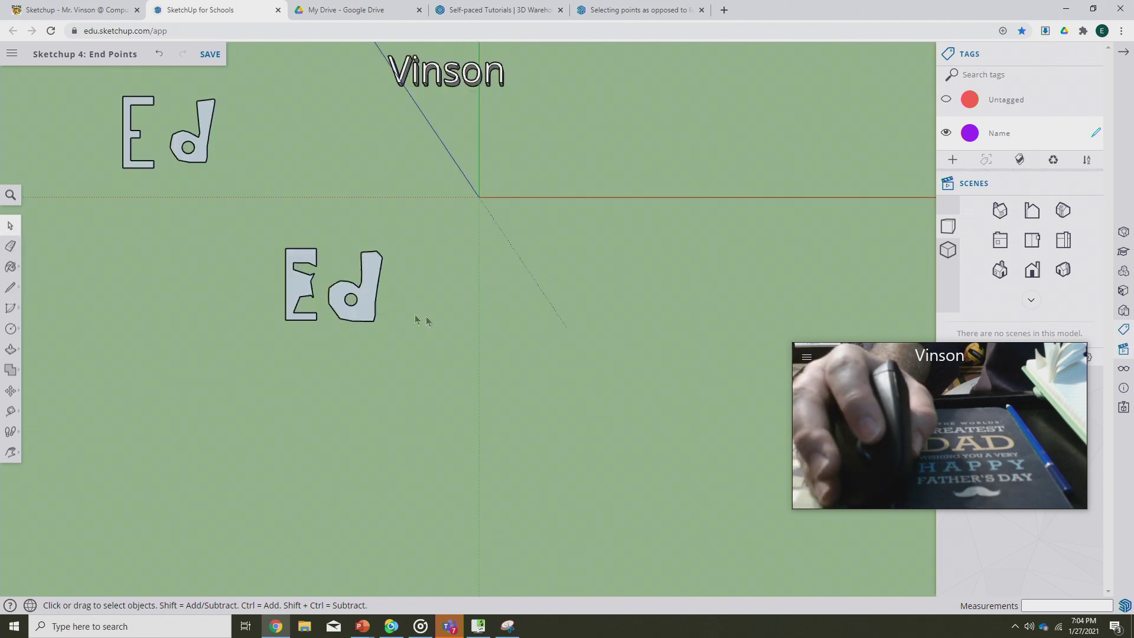
left_click_drag(246, 243, 245, 242)
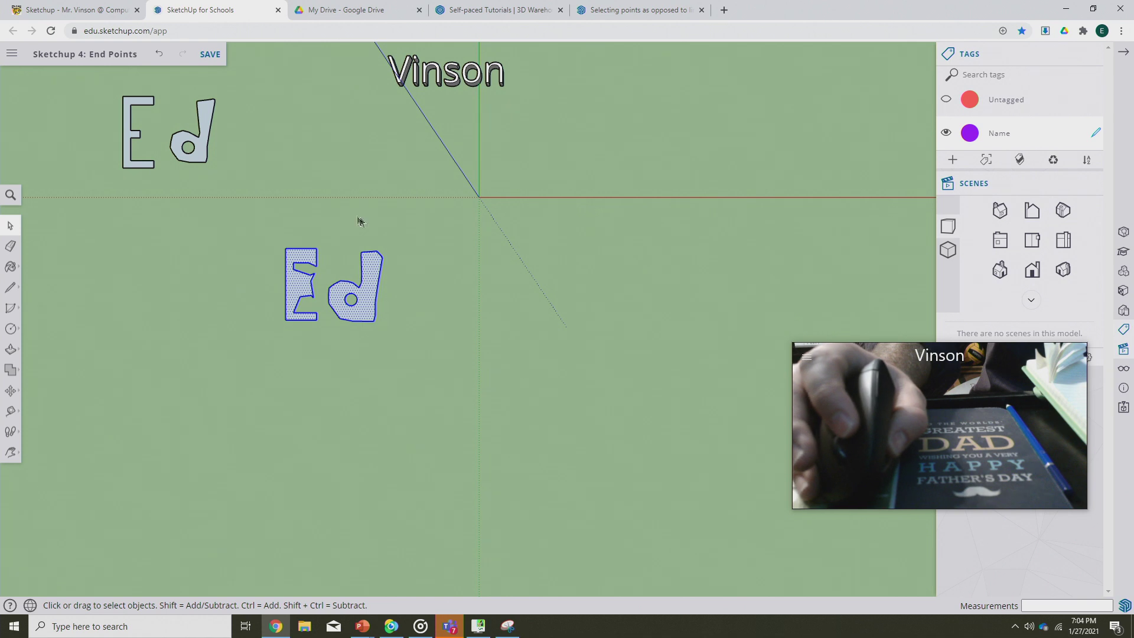
left_click_drag(233, 182, 179, 146)
left_click_drag(99, 87, 99, 88)
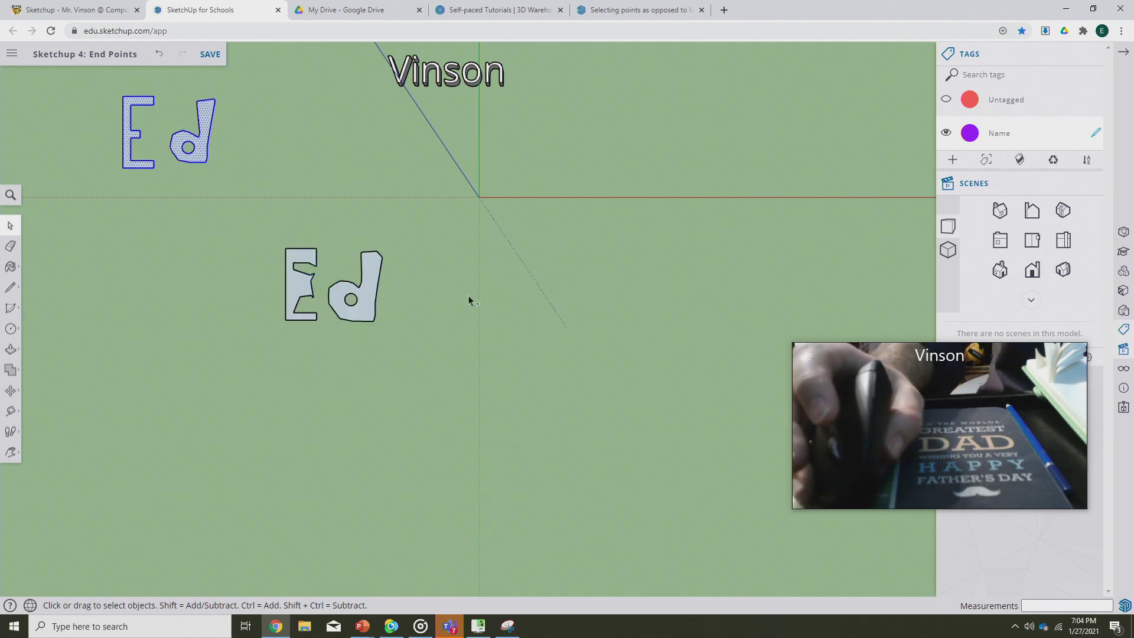
key("ctrl+c")
key("ctrl+v")
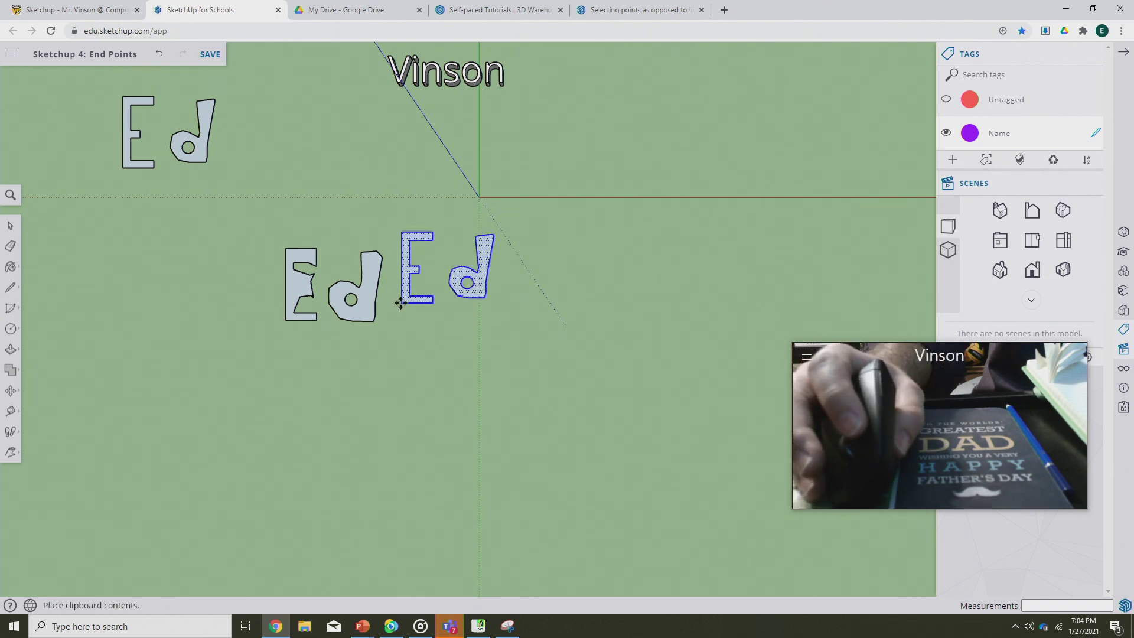
left_click(395, 304)
Move the new Ed copy just right of the lower Ed and deselect it.
left_click(414, 352)
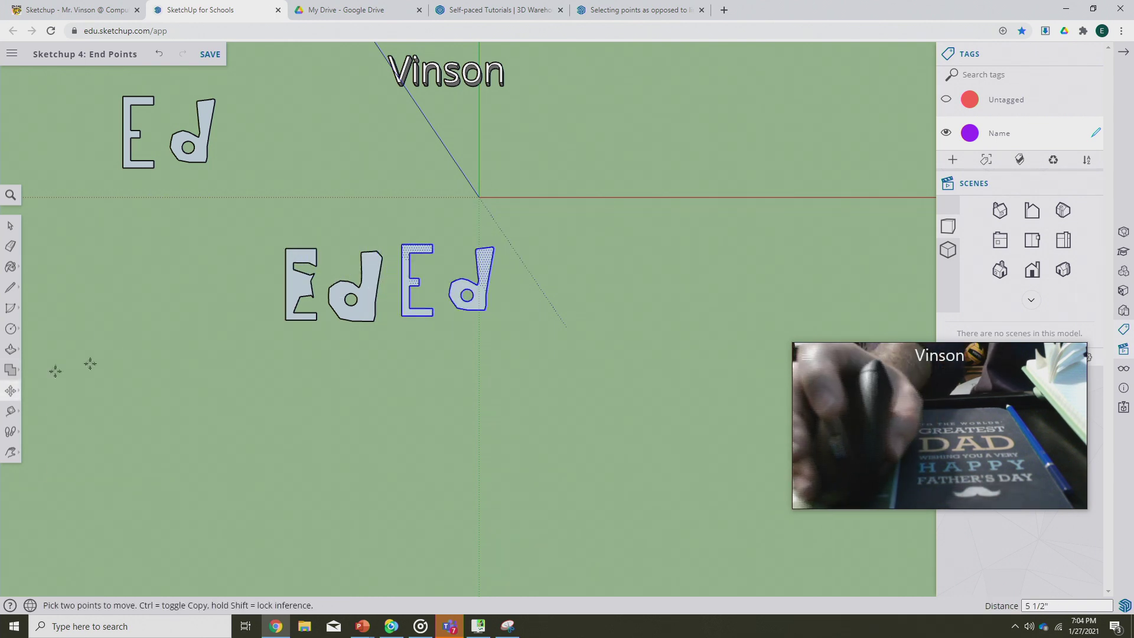
left_click(378, 387)
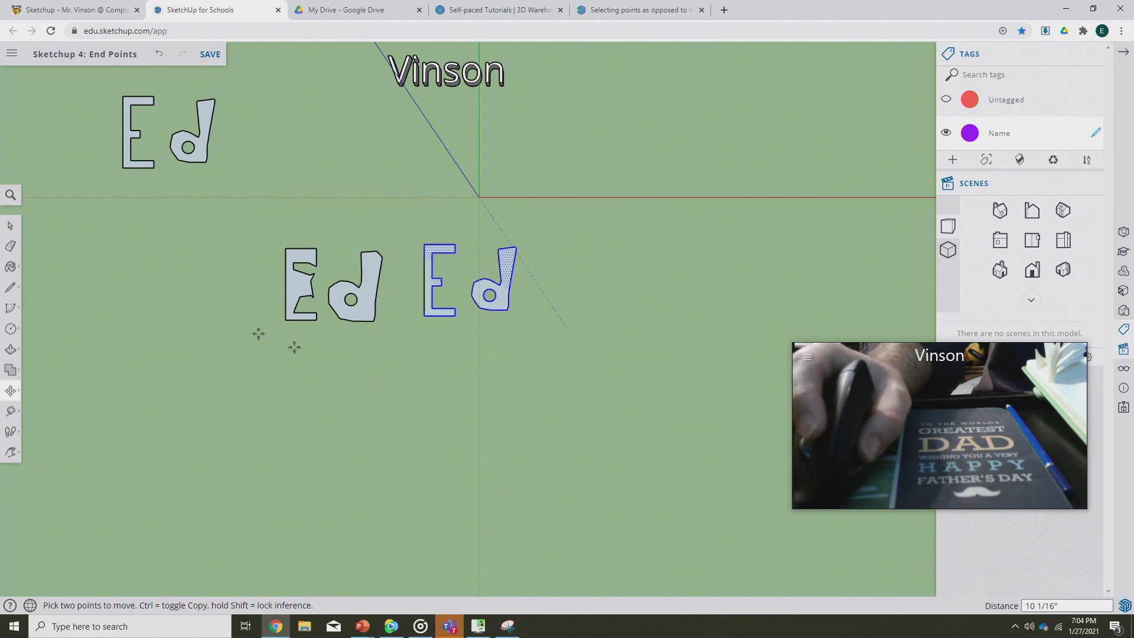
left_click(10, 225)
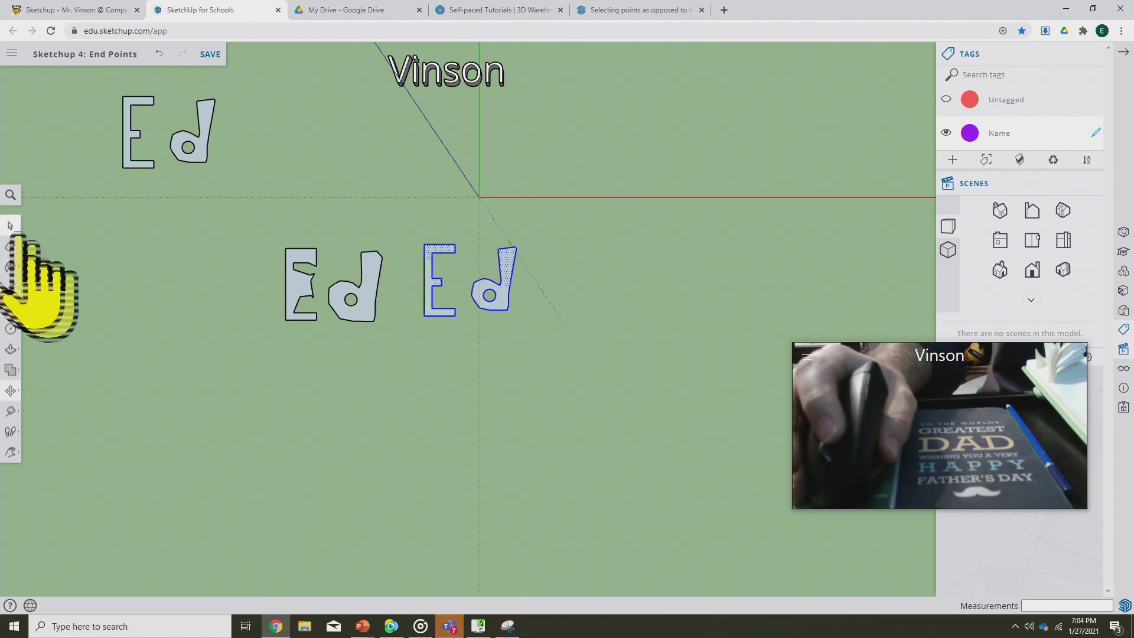
left_click(422, 387)
Drag the new E's arm vertices to turn its middle arm into an angular point.
scroll(491, 304, "up", 6)
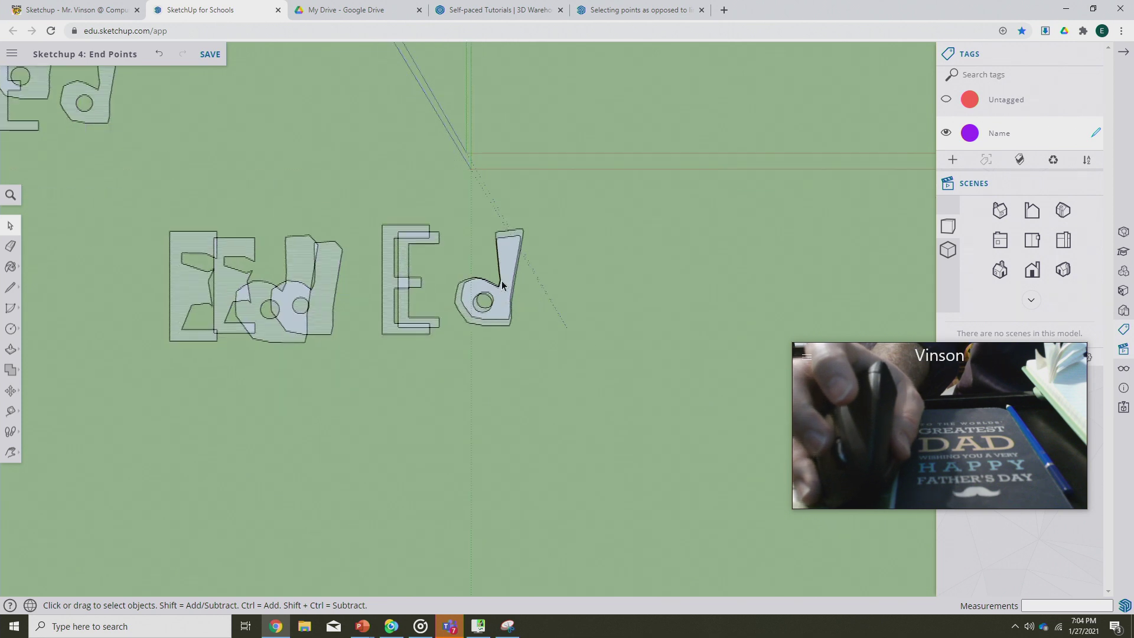
scroll(177, 281, "up", 3)
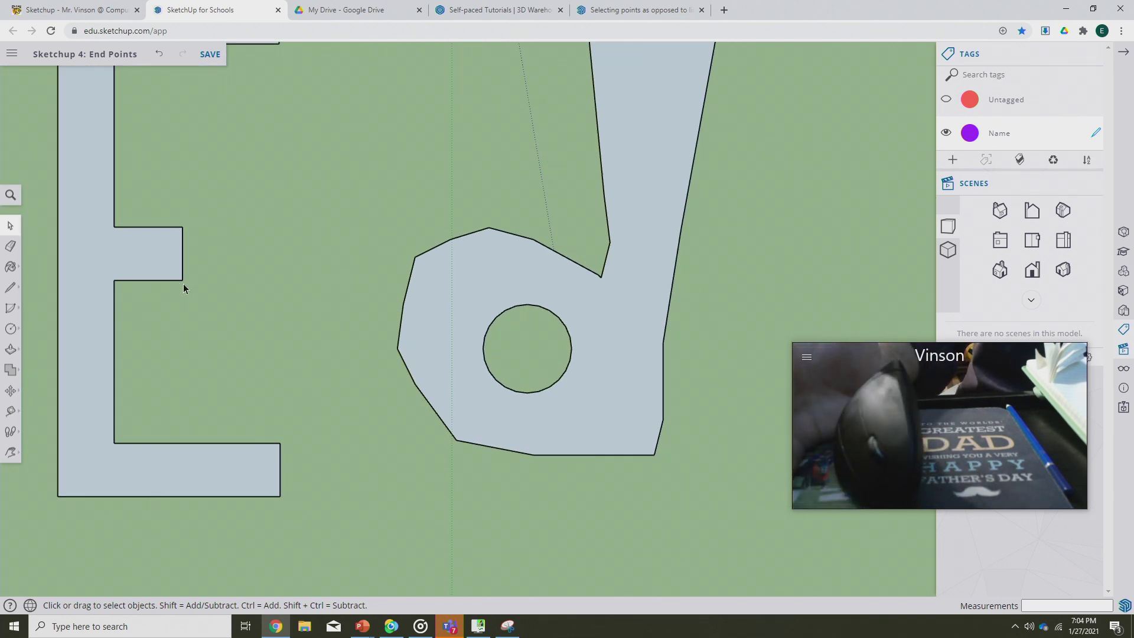
key("m")
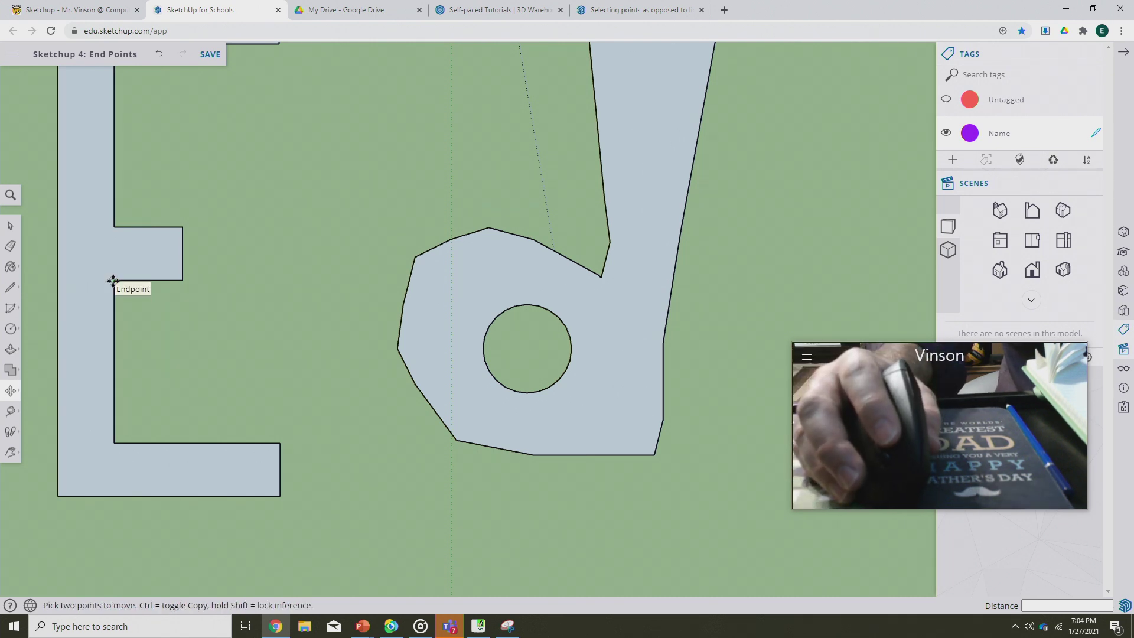
left_click(113, 281)
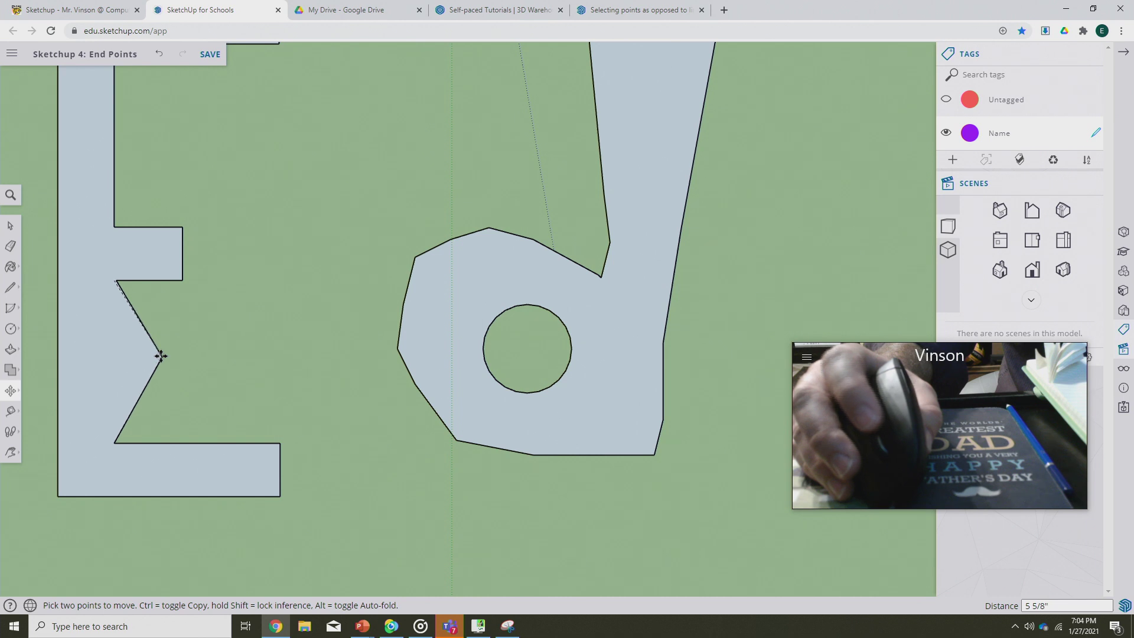
left_click(161, 356)
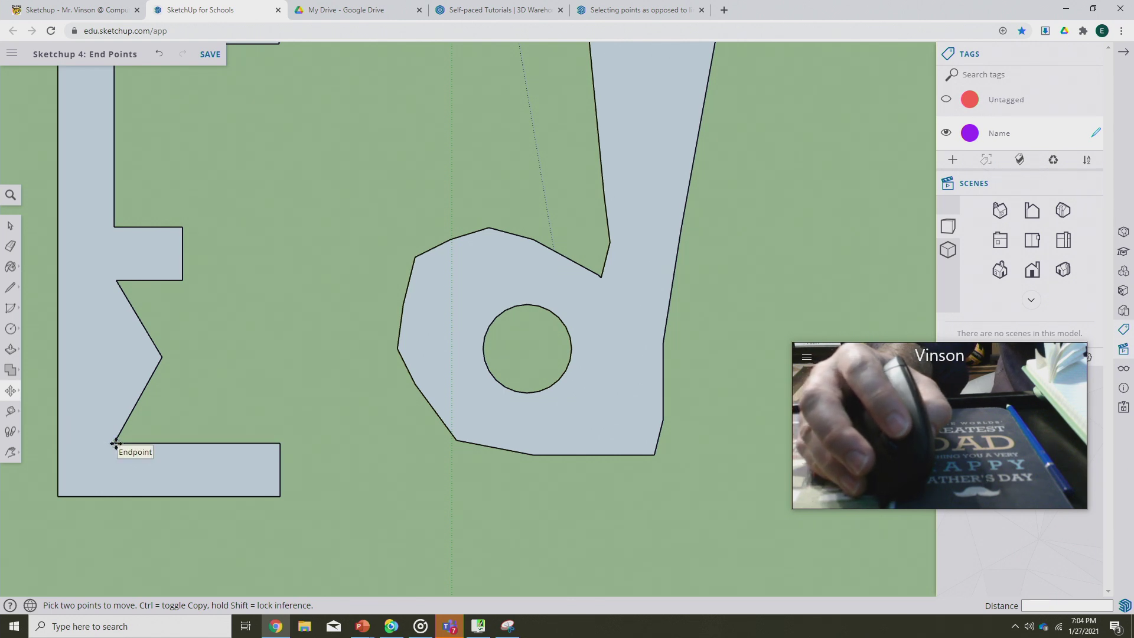
left_click(116, 443)
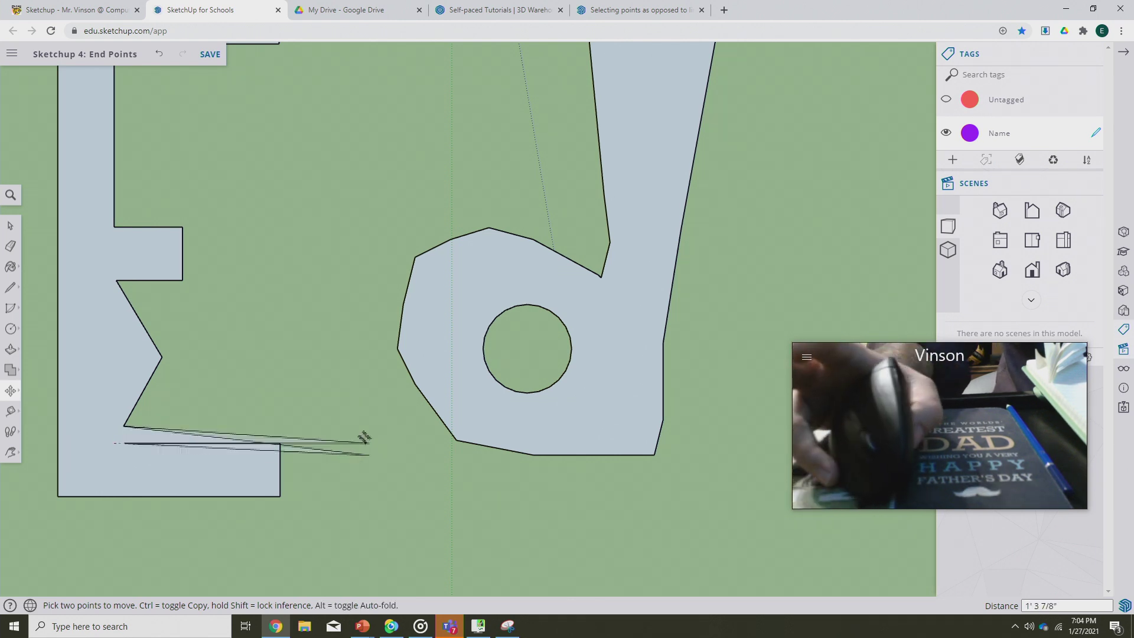
left_click(206, 433)
left_click(125, 425)
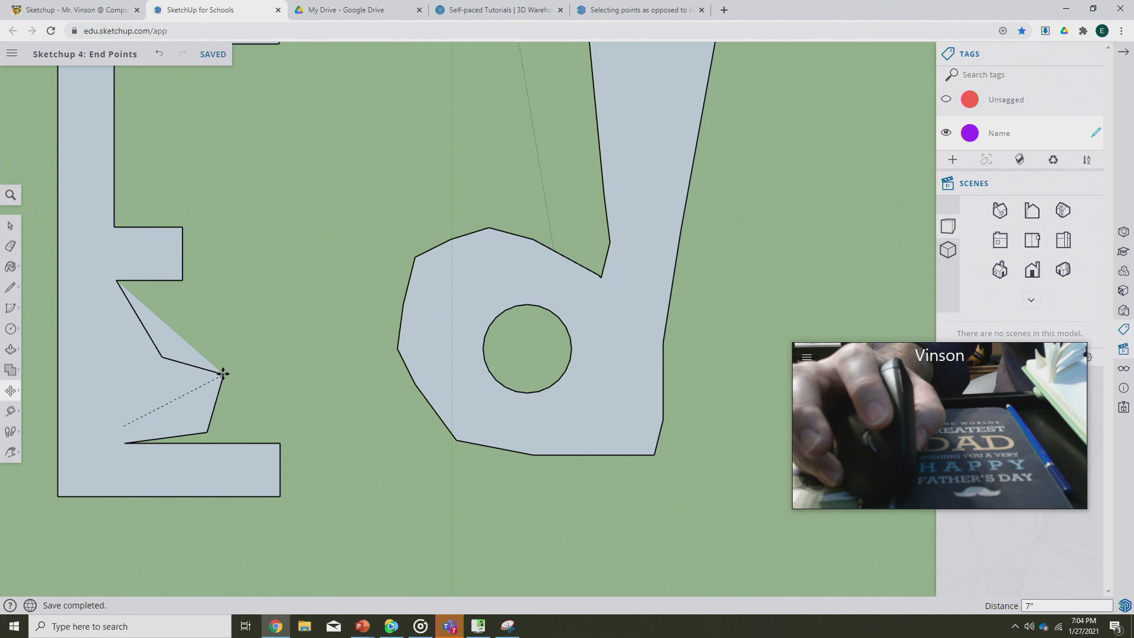
left_click(226, 341)
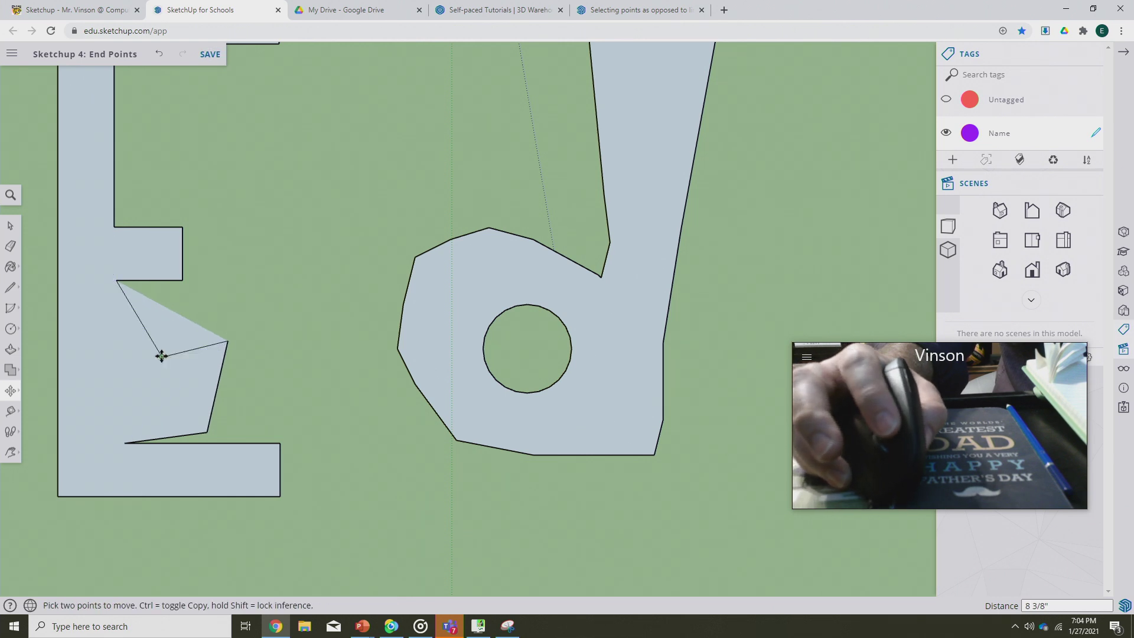
left_click(162, 356)
left_click(190, 296)
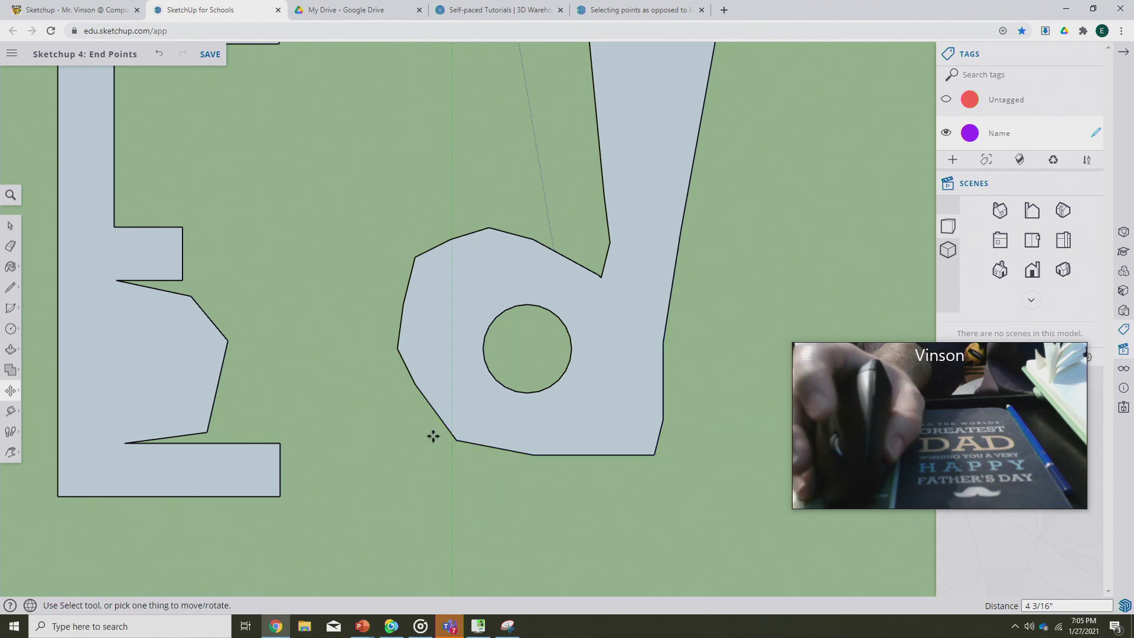
Shift the round hole in the new d to a new position.
left_click(494, 375)
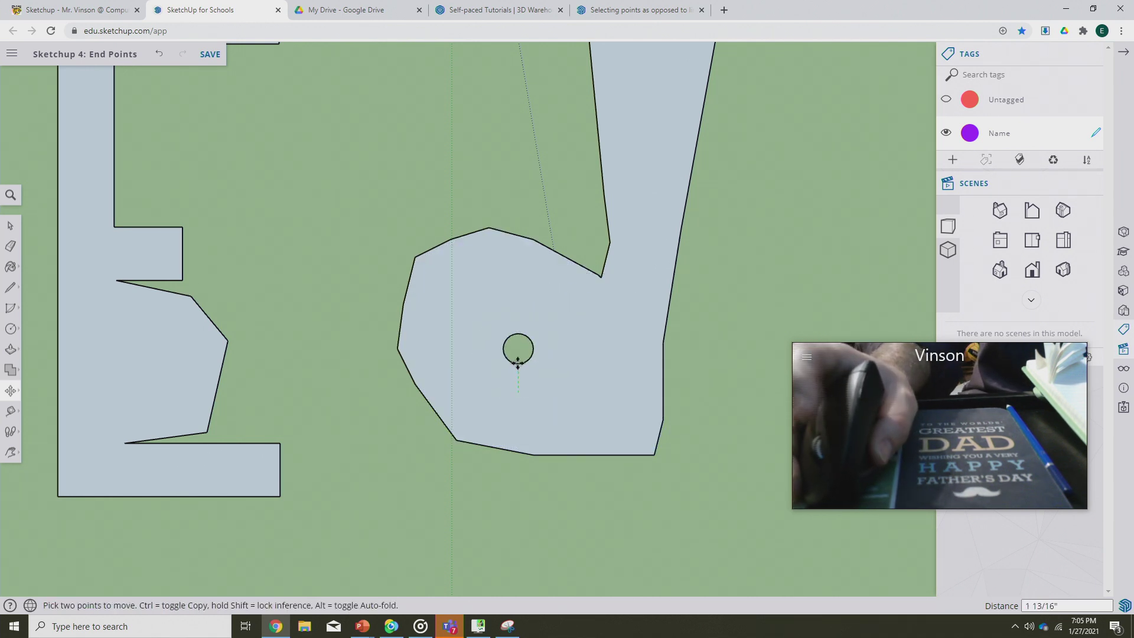
left_click(518, 362)
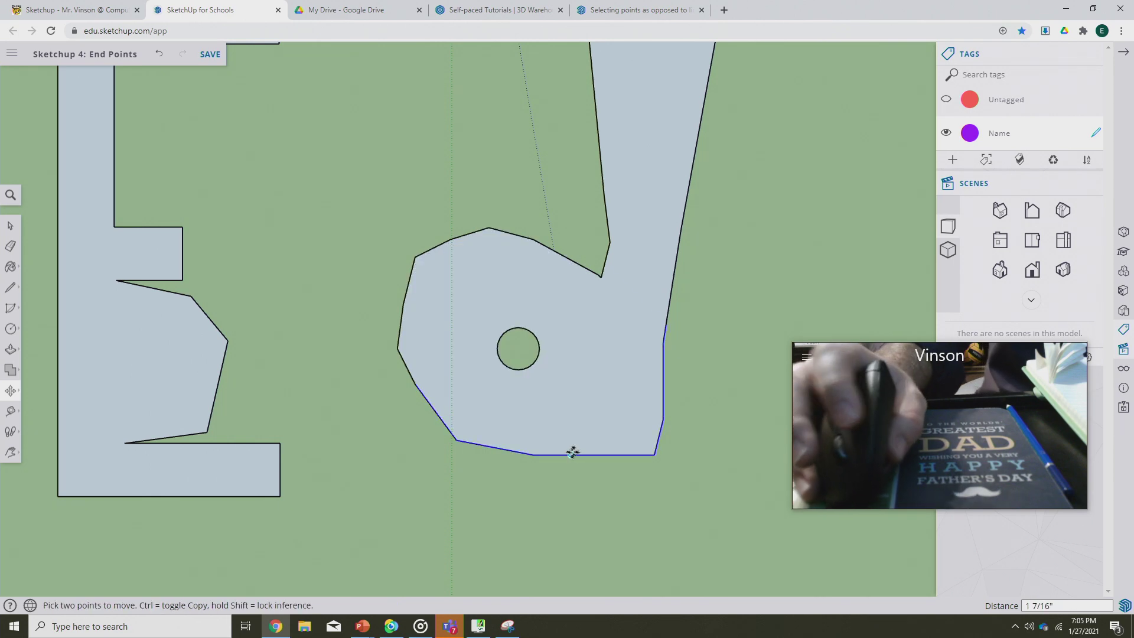
scroll(418, 388, "down", 10)
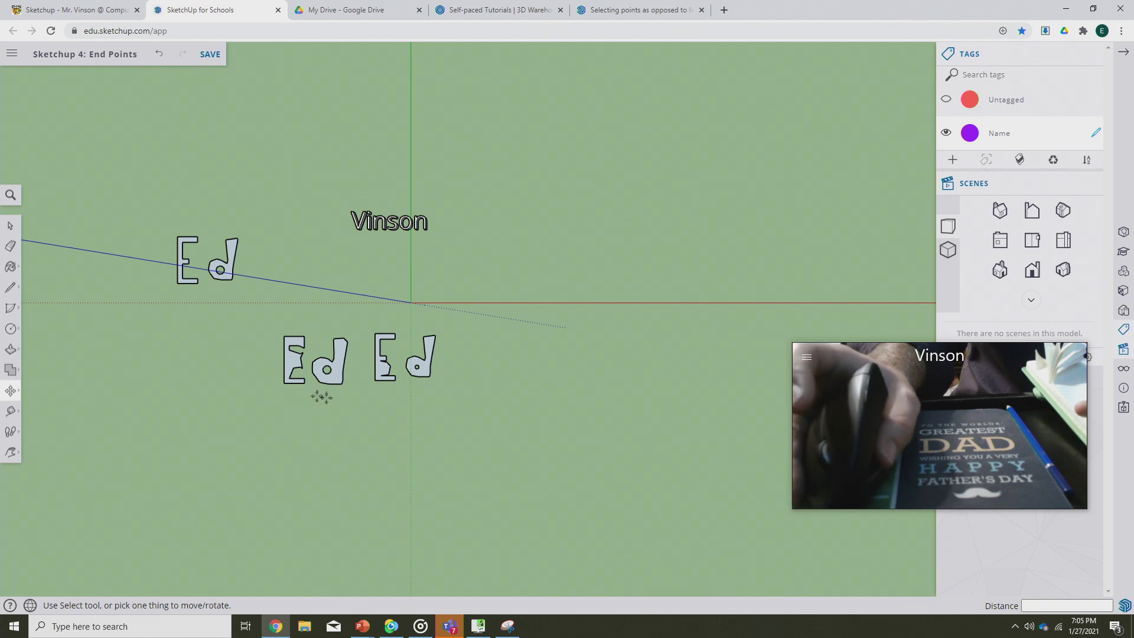
Zoom out until Vinson and all three Ed copies are visible, then bring up Snipping Tool.
scroll(252, 363, "up", 3)
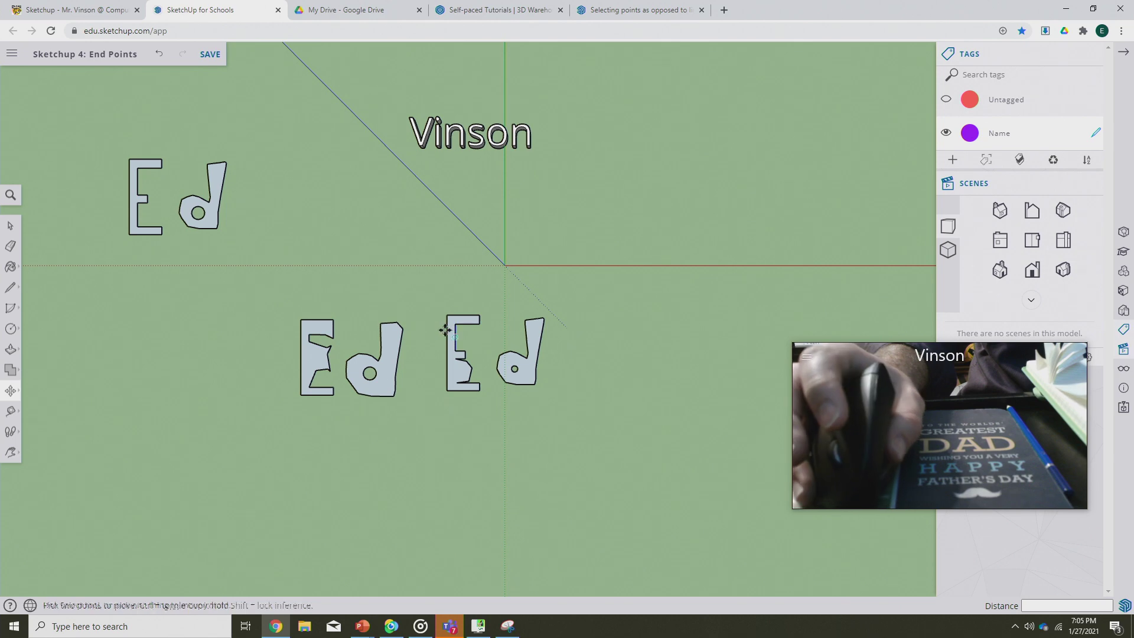
left_click(507, 626)
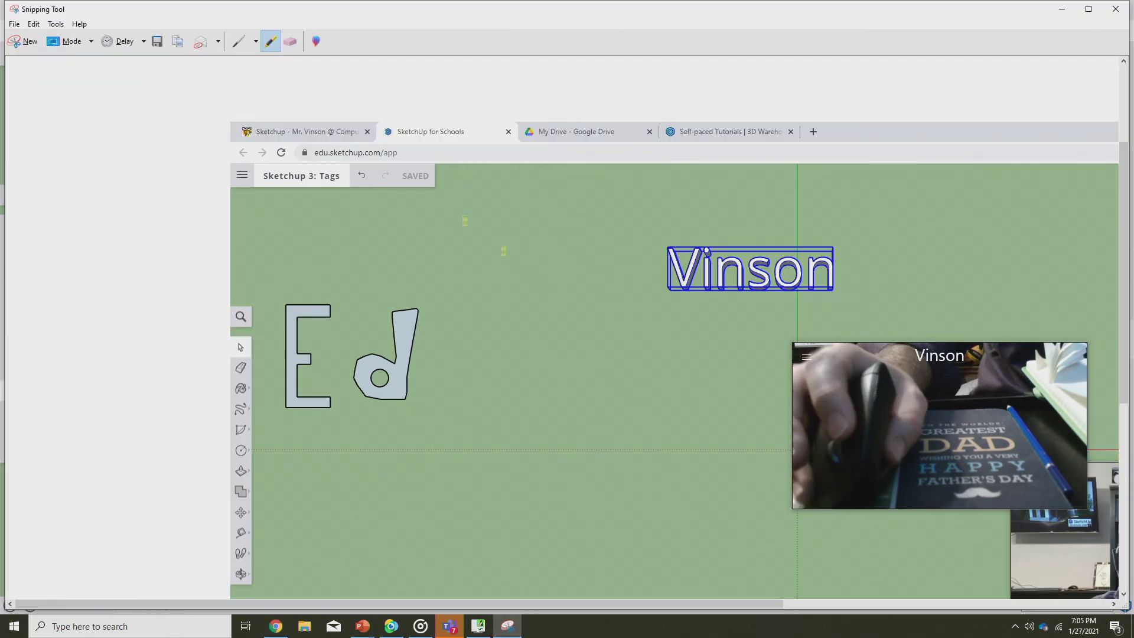
Take a new full-screen snip of the SketchUp drawing and highlight its project title in yellow.
left_click(27, 42)
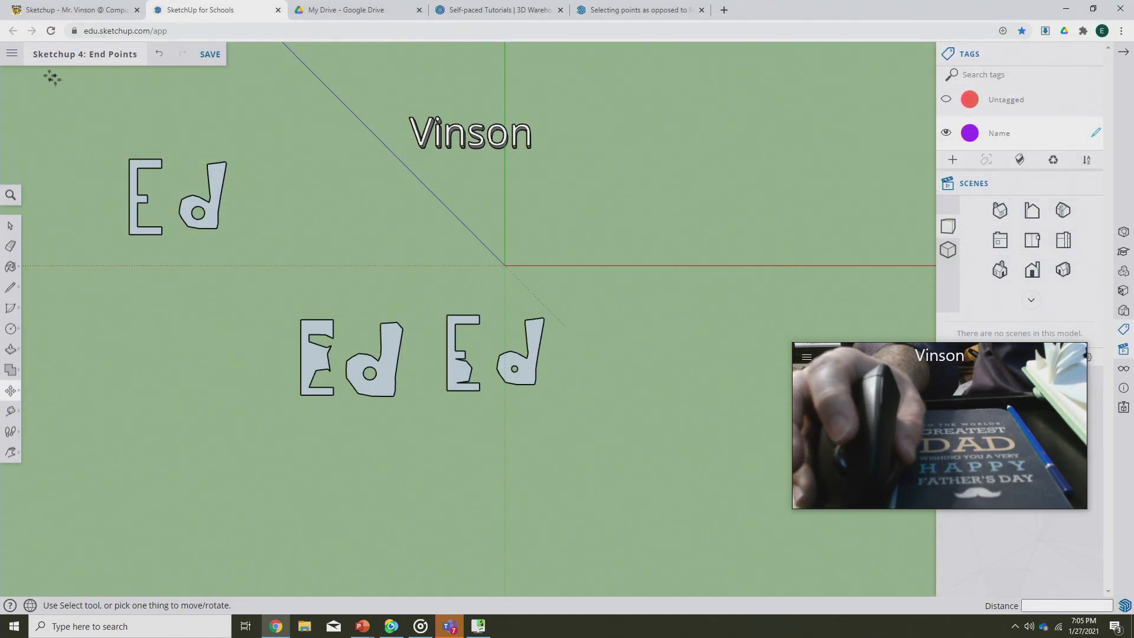
left_click_drag(2, 2, 1130, 591)
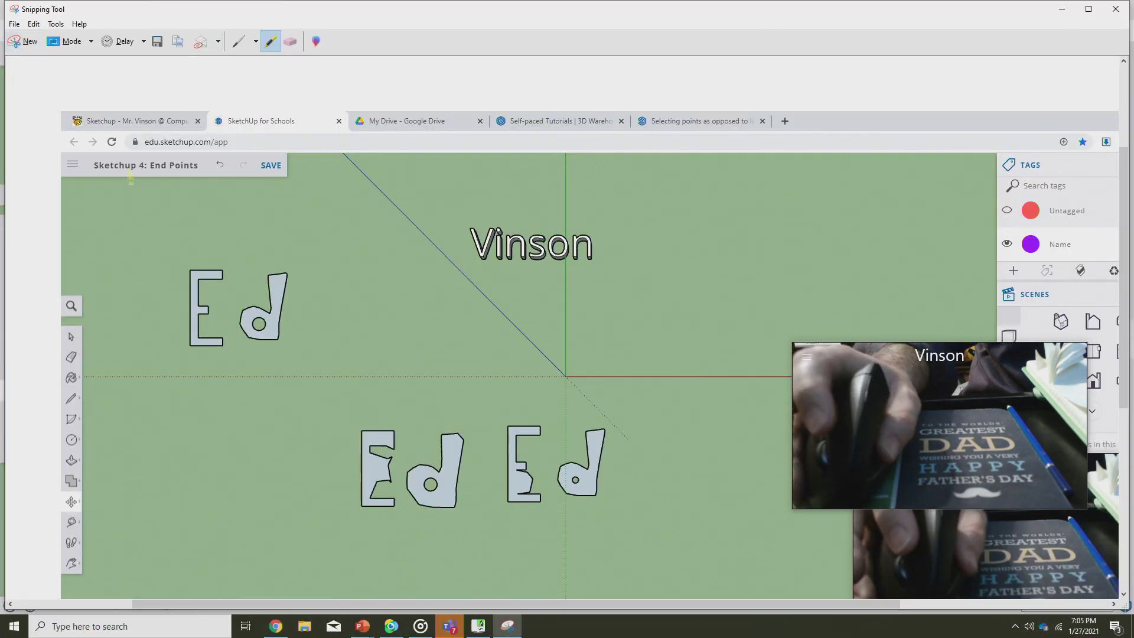
left_click_drag(100, 166, 246, 164)
scroll(957, 544, "down", 3)
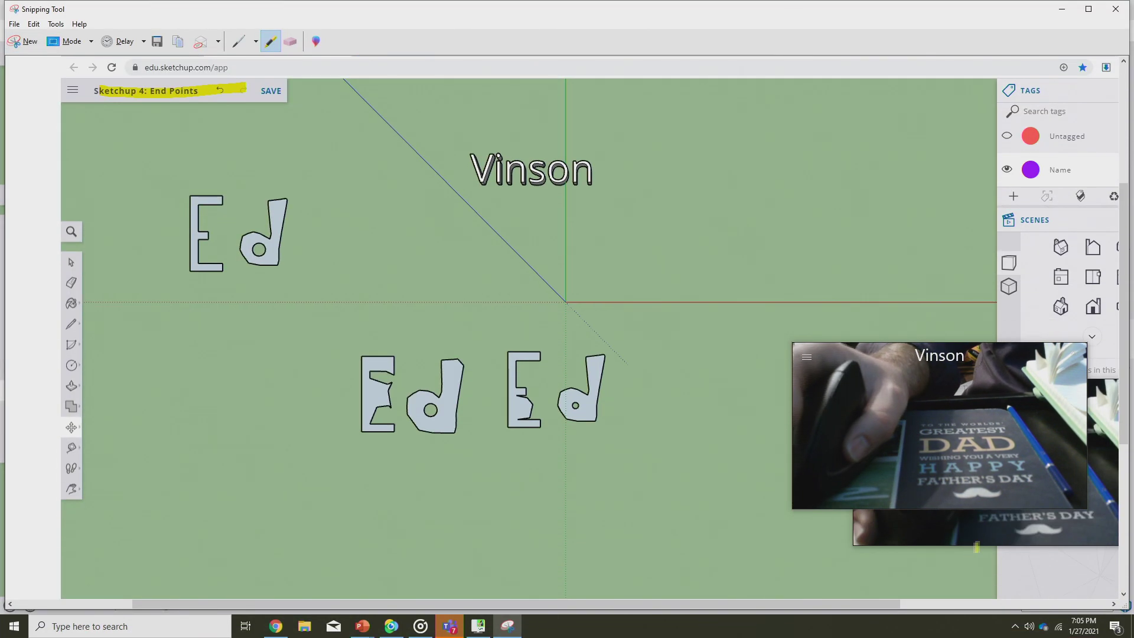
scroll(942, 565, "down", 3)
left_click(1085, 604)
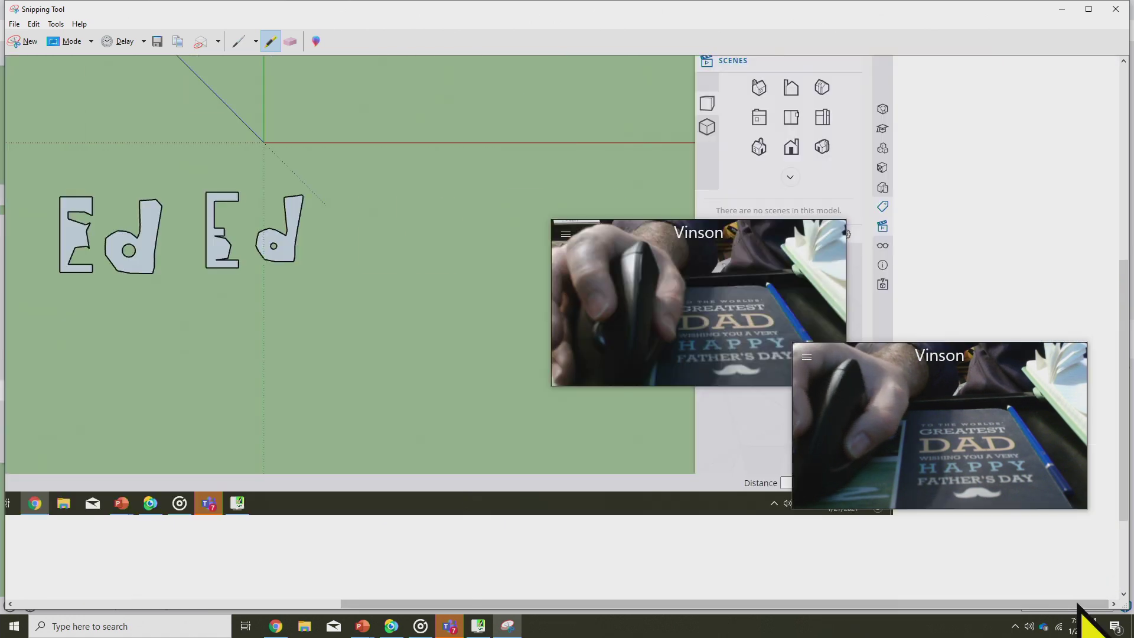
left_click_drag(843, 337, 857, 311)
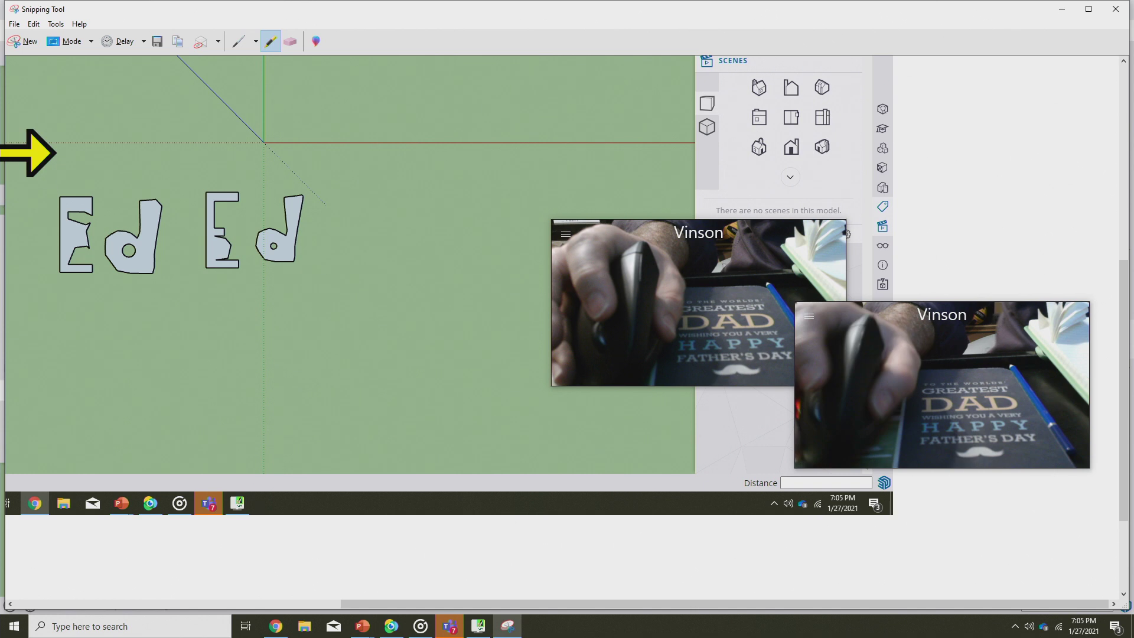
left_click(14, 24)
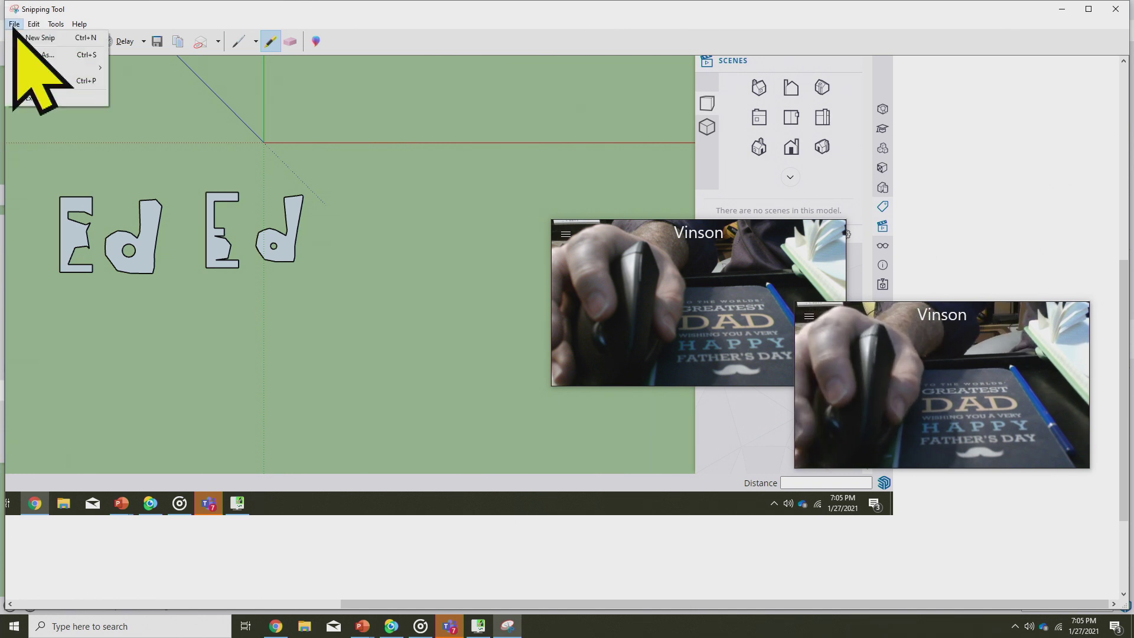
Save the snip to the Desktop as a JPEG named 4.
left_click(41, 54)
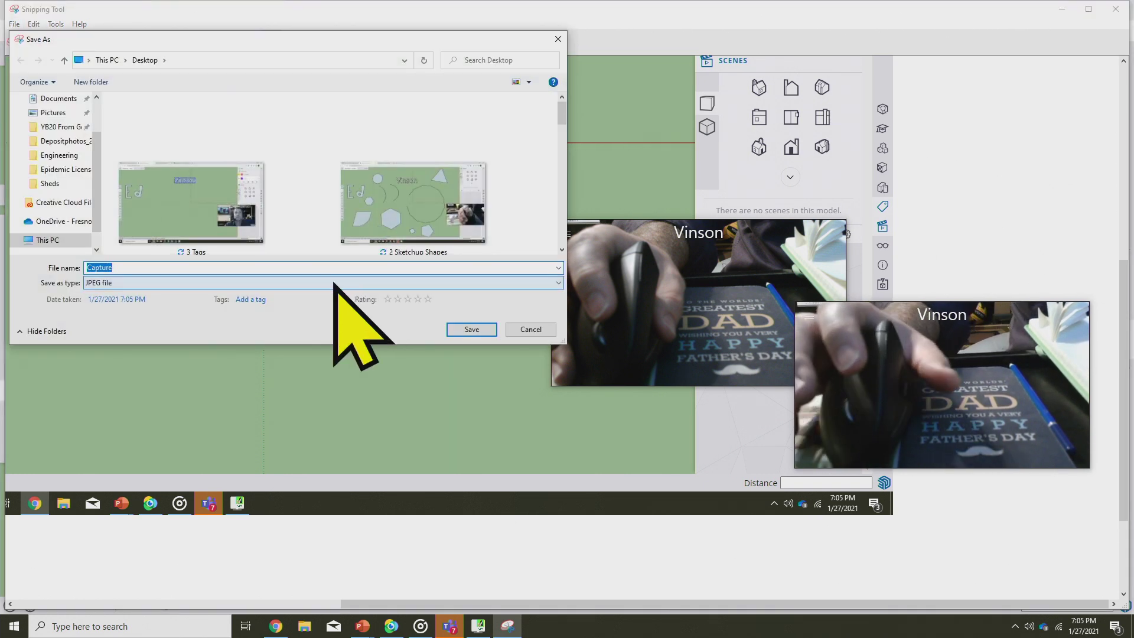
type("4")
left_click(472, 329)
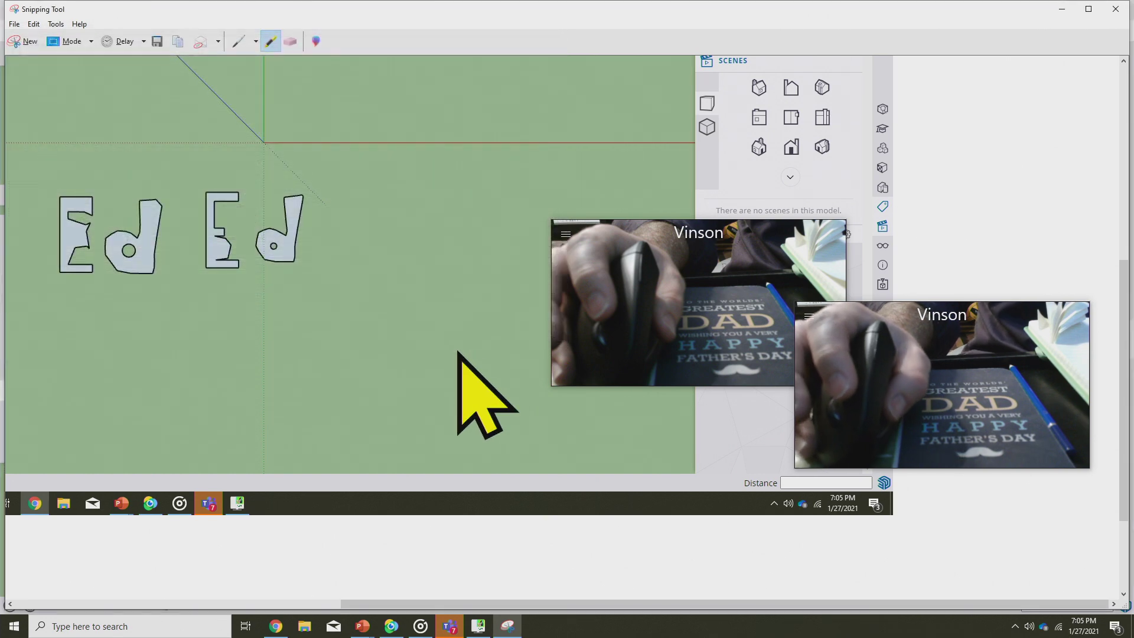